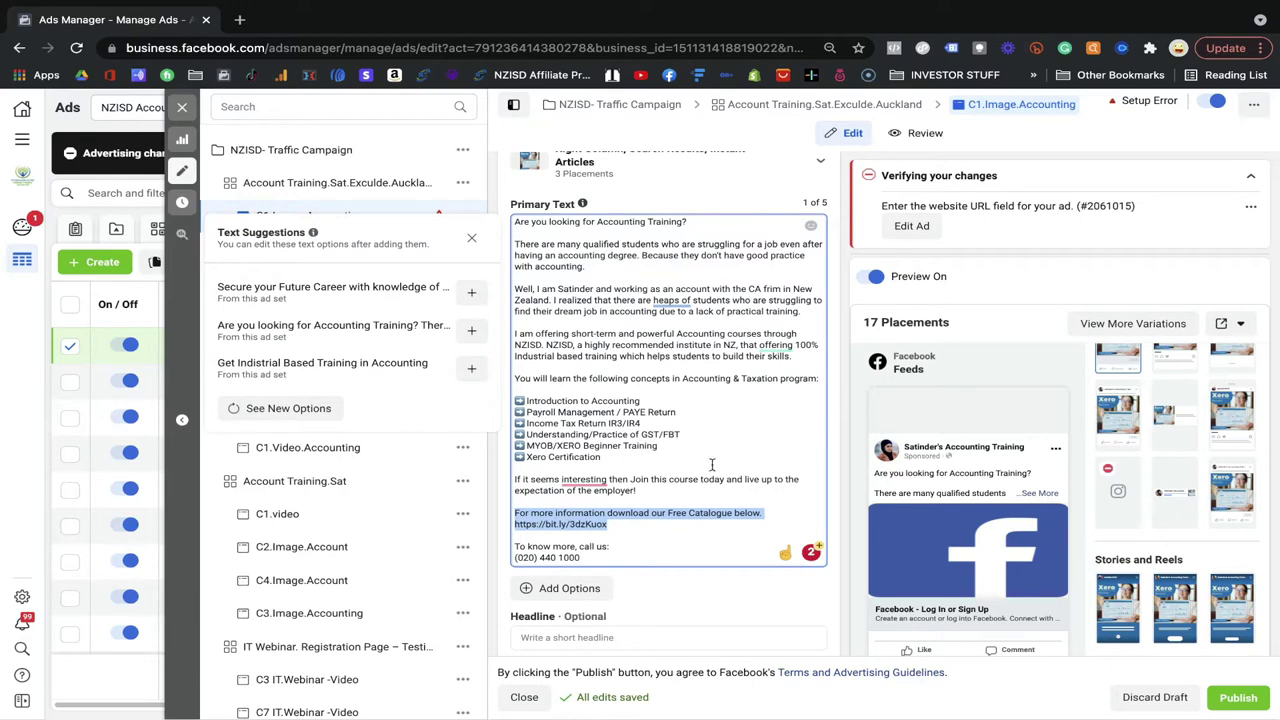
pyautogui.click(668, 535)
pyautogui.scroll(-3, 668, 534)
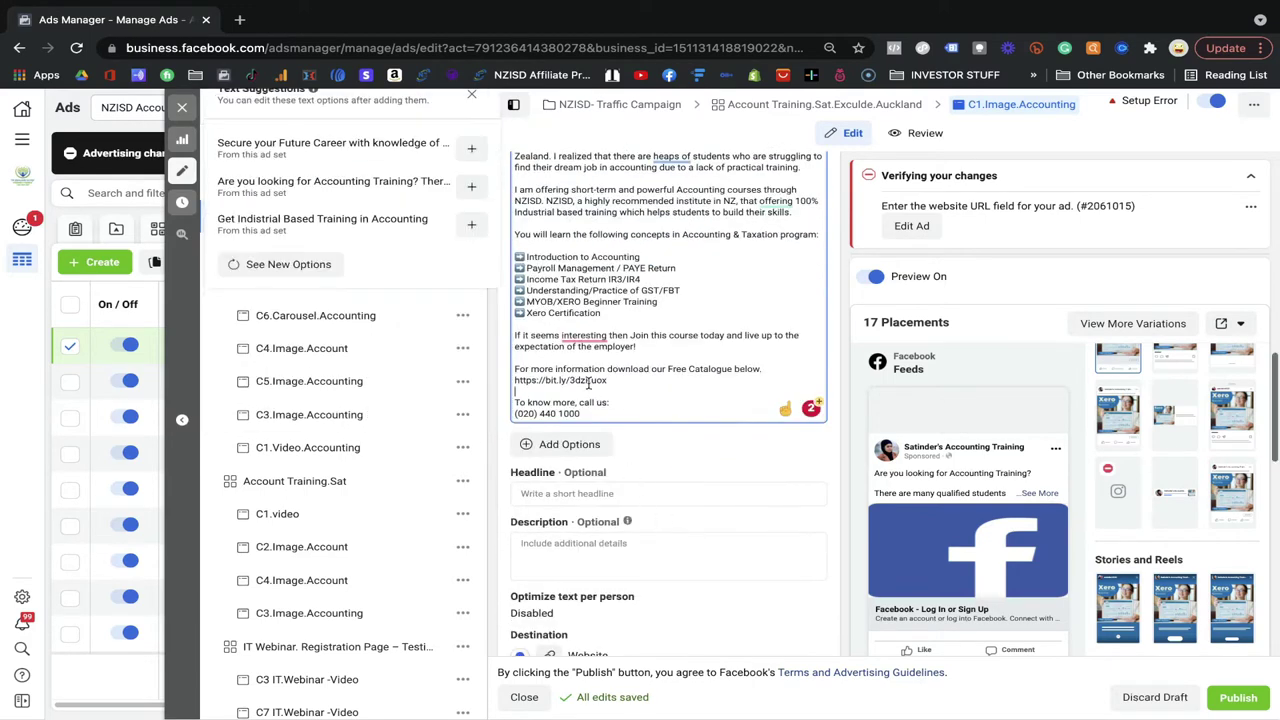
pyautogui.moveTo(516, 407); pyautogui.dragTo(512, 406)
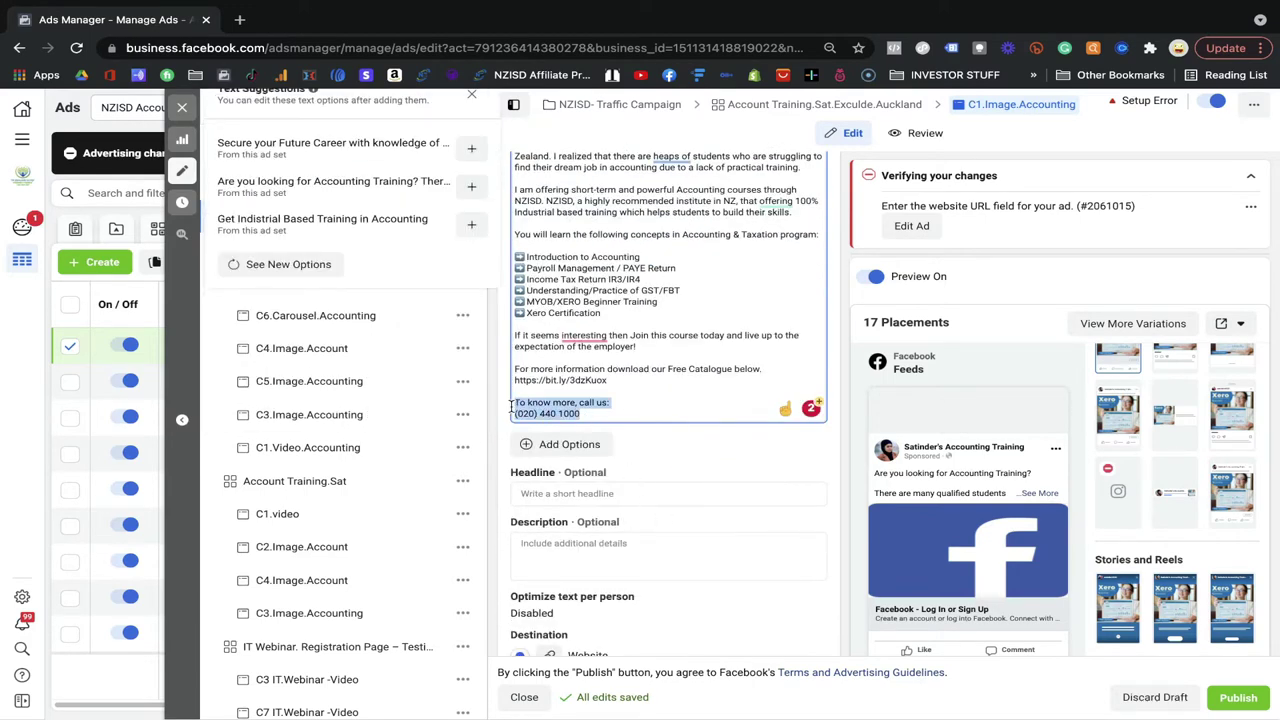
pyautogui.click(655, 399)
pyautogui.scroll(-2, 655, 400)
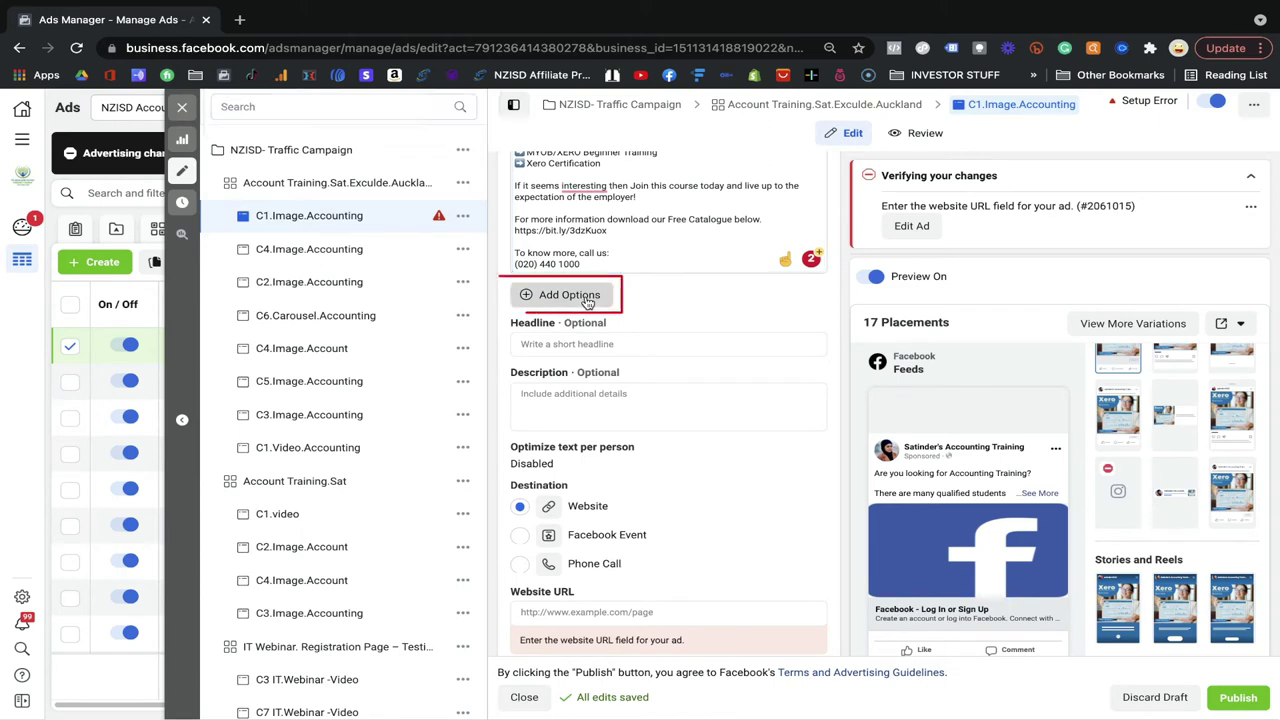
pyautogui.click(587, 300)
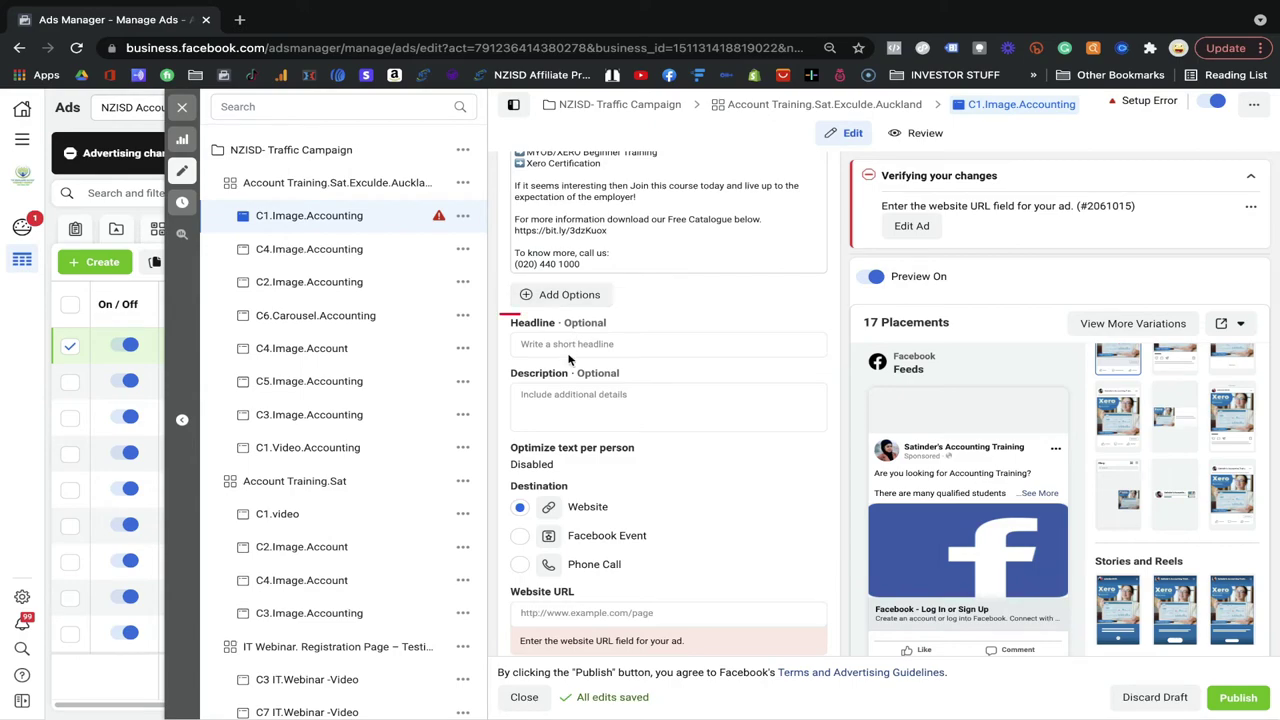
# Add the suggested headlines 'MYOB & XERO Training' and 'Accounting Industrail Training - 6 Weeks'
pyautogui.click(570, 346)
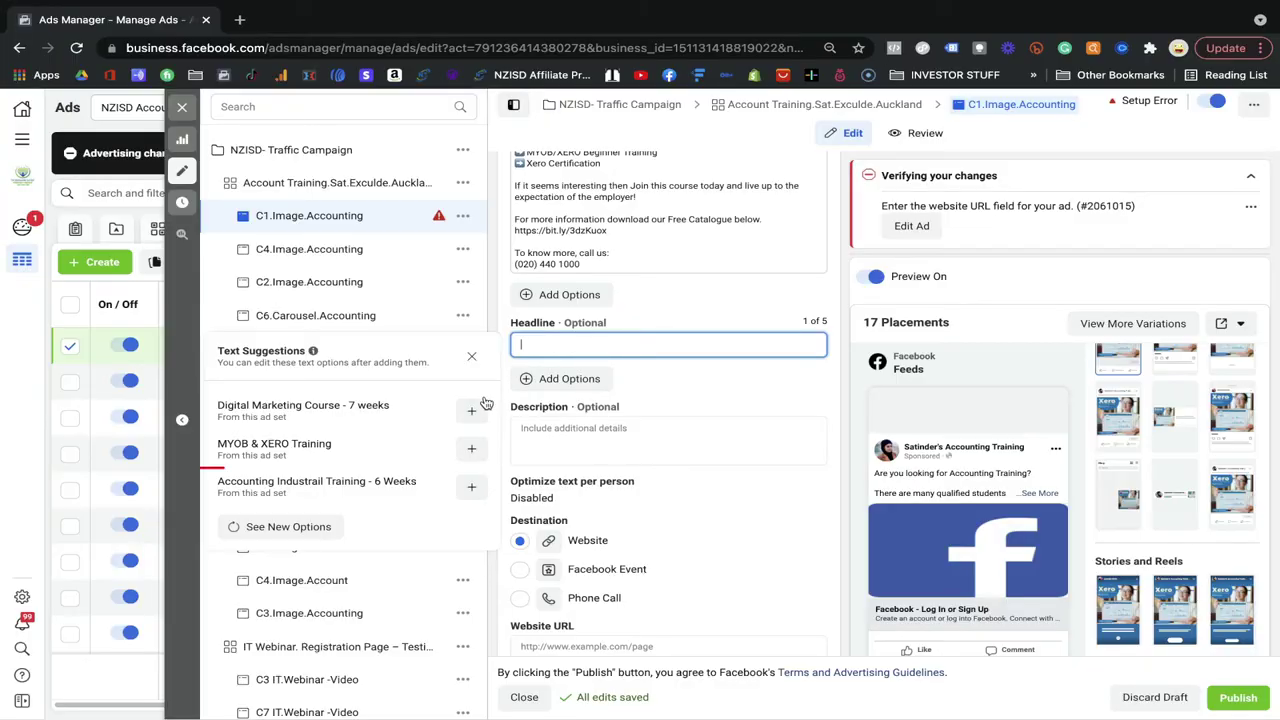
pyautogui.click(472, 451)
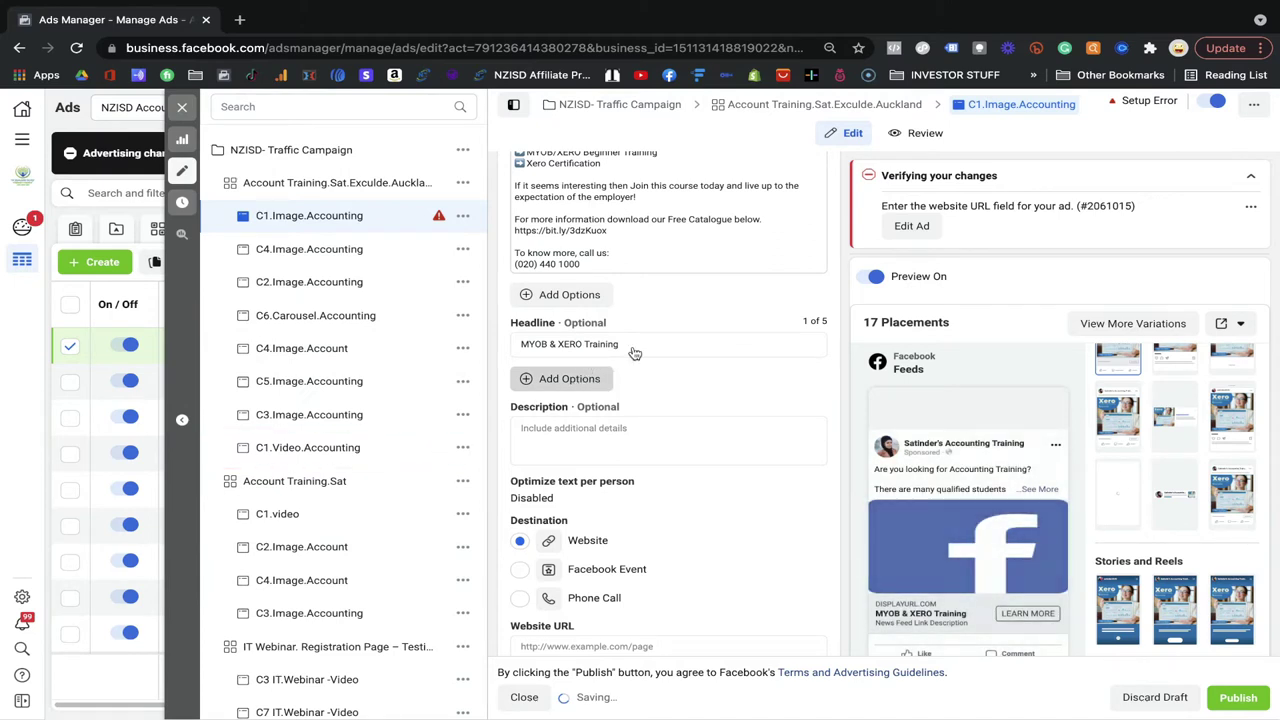
pyautogui.click(553, 380)
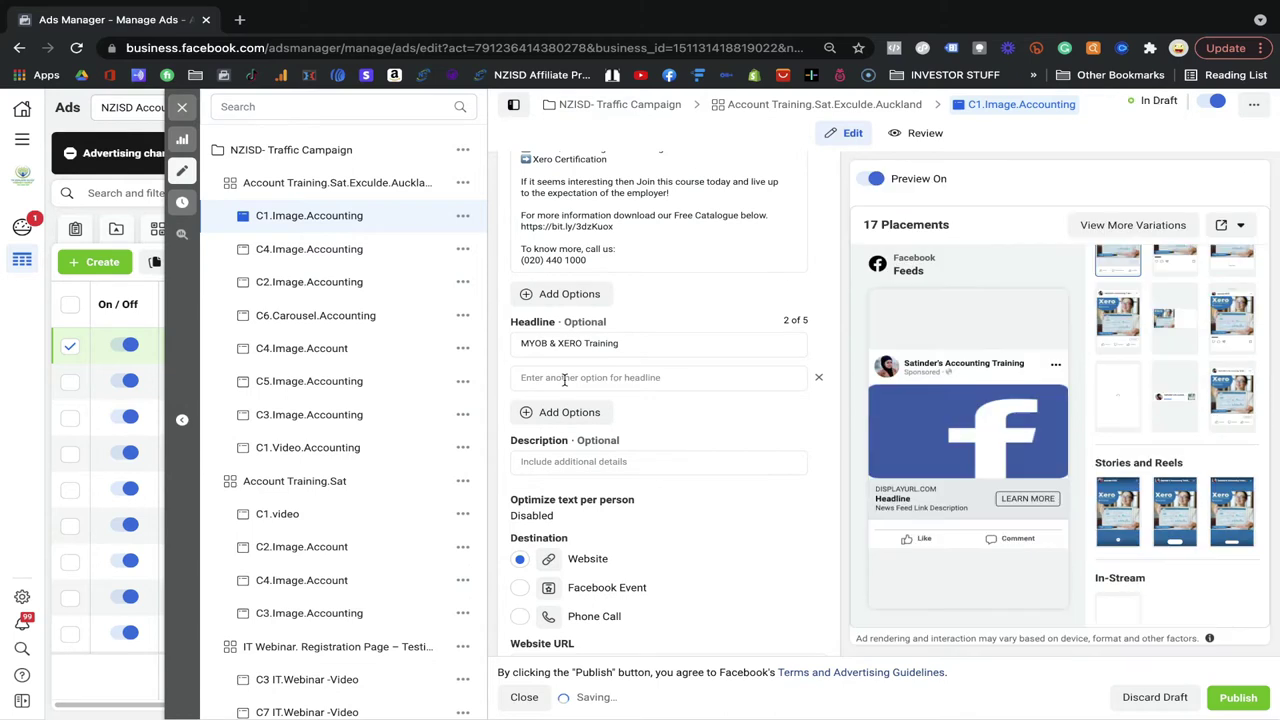
pyautogui.write('Acc')
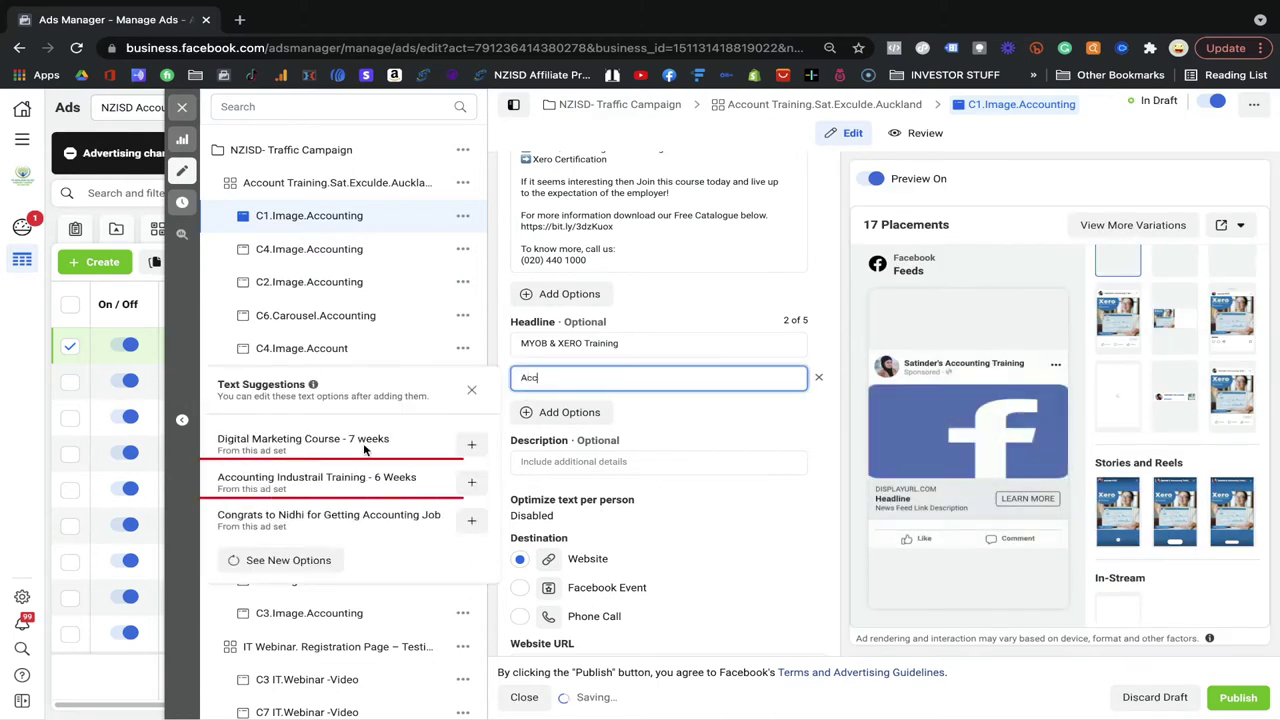
pyautogui.click(472, 484)
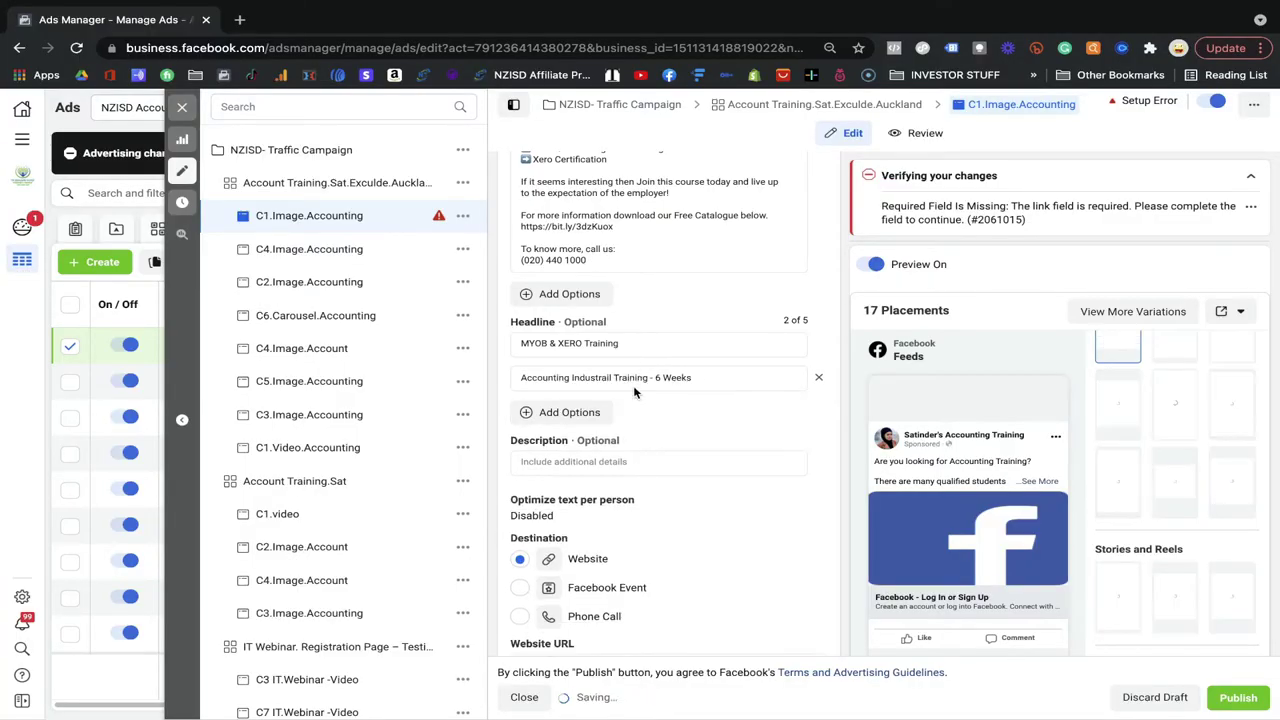
# Add the suggested description 'Get Indistrial Based Training in Accounting'
pyautogui.click(561, 462)
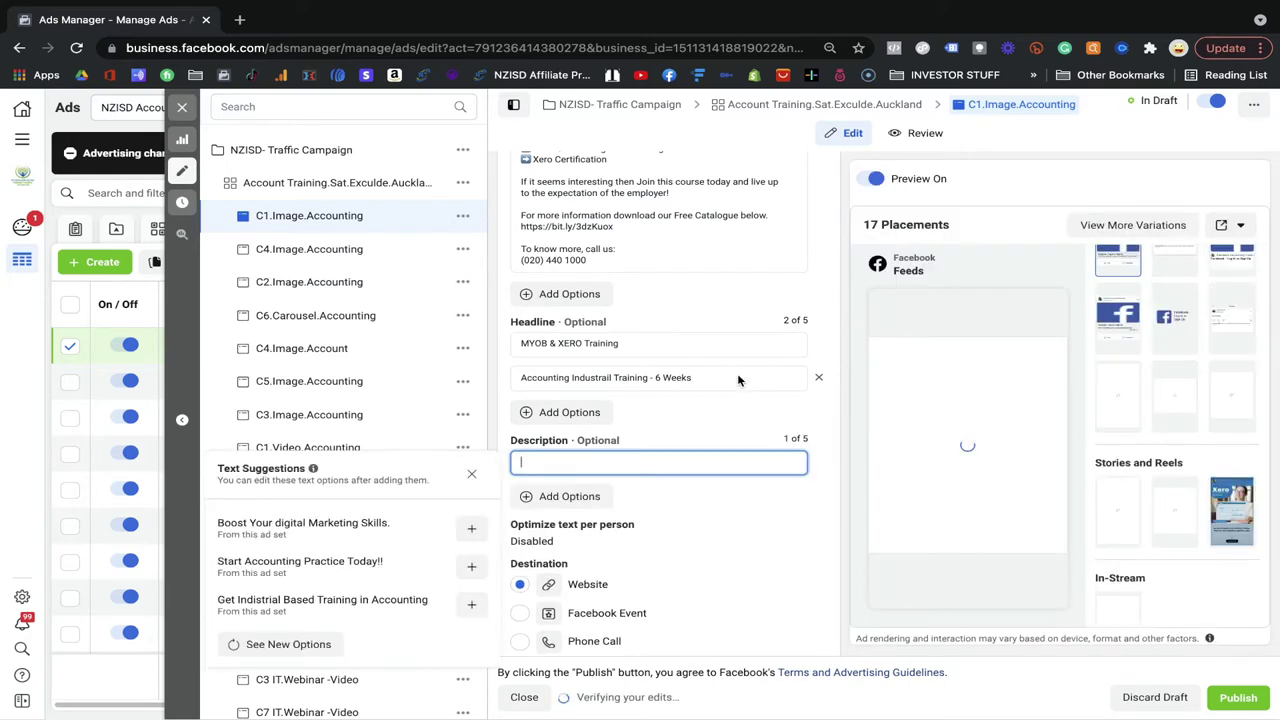
pyautogui.moveTo(695, 377); pyautogui.dragTo(519, 384)
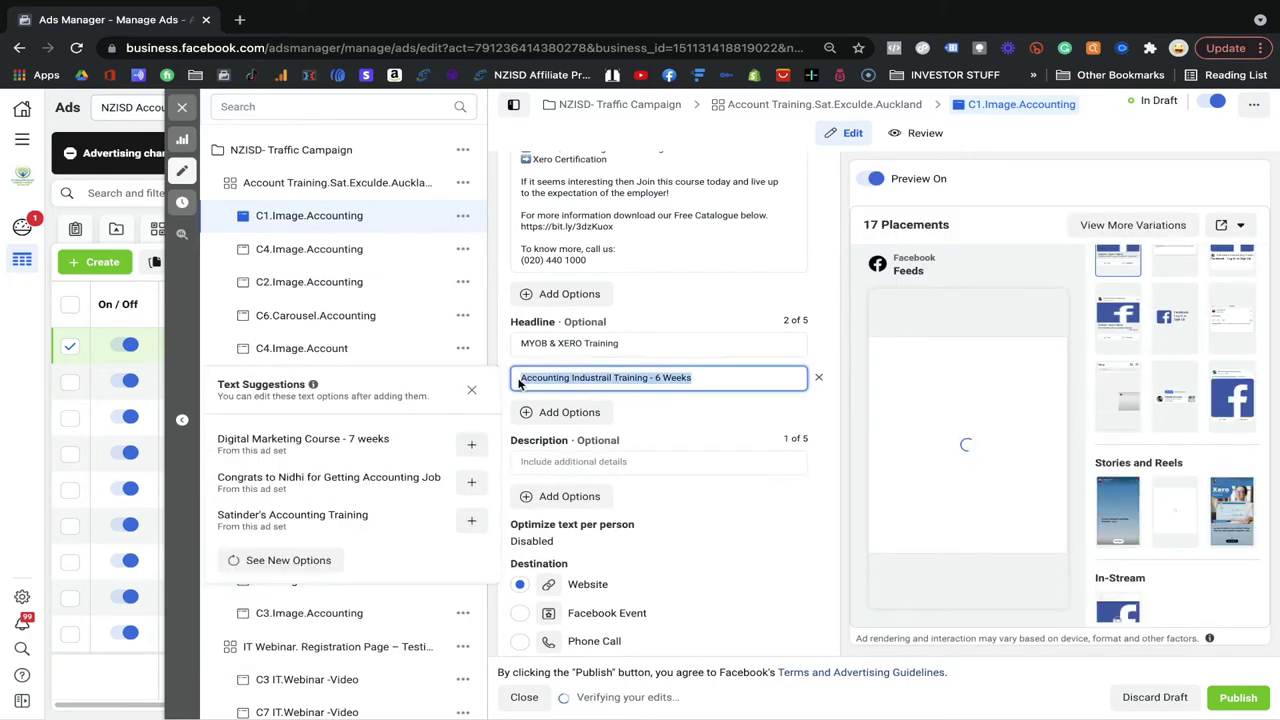
pyautogui.click(538, 463)
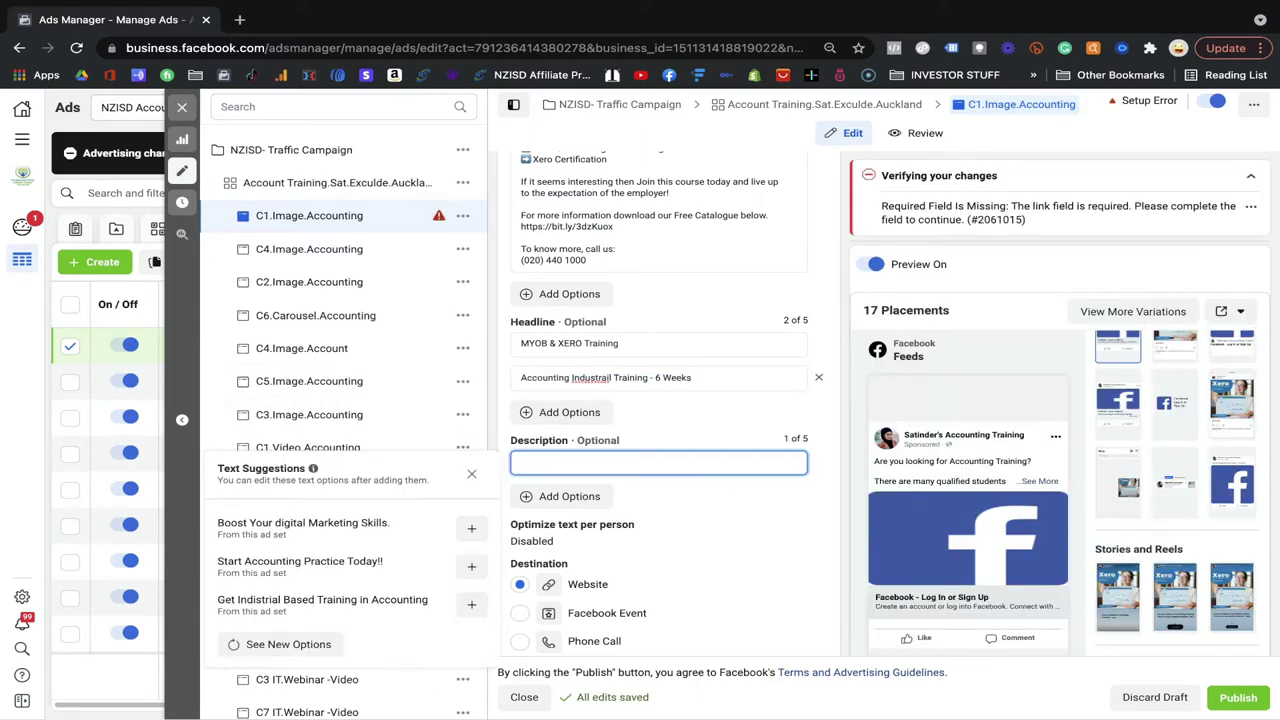
pyautogui.click(471, 609)
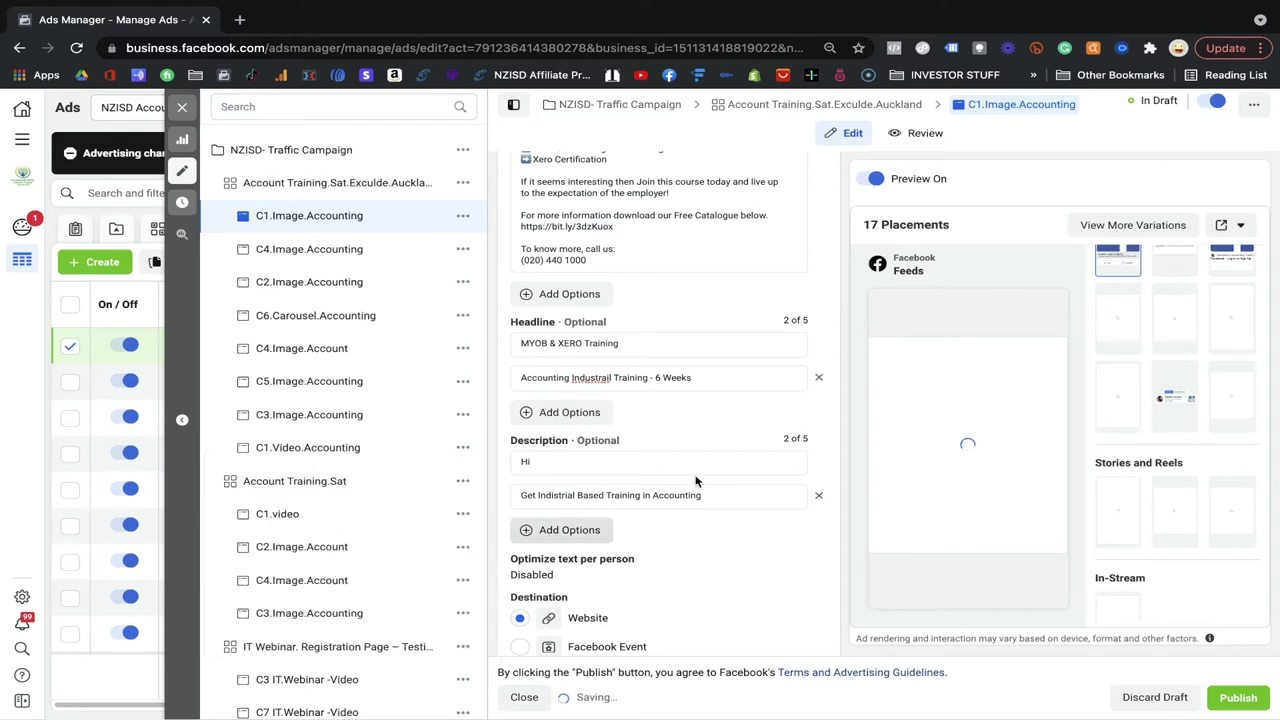
# Rewrite the first description as 'Hundread off Student getting this course Do you' and check the headline's spelling
pyautogui.click(790, 461)
pyautogui.press('BackSpace')
pyautogui.press('BackSpace')
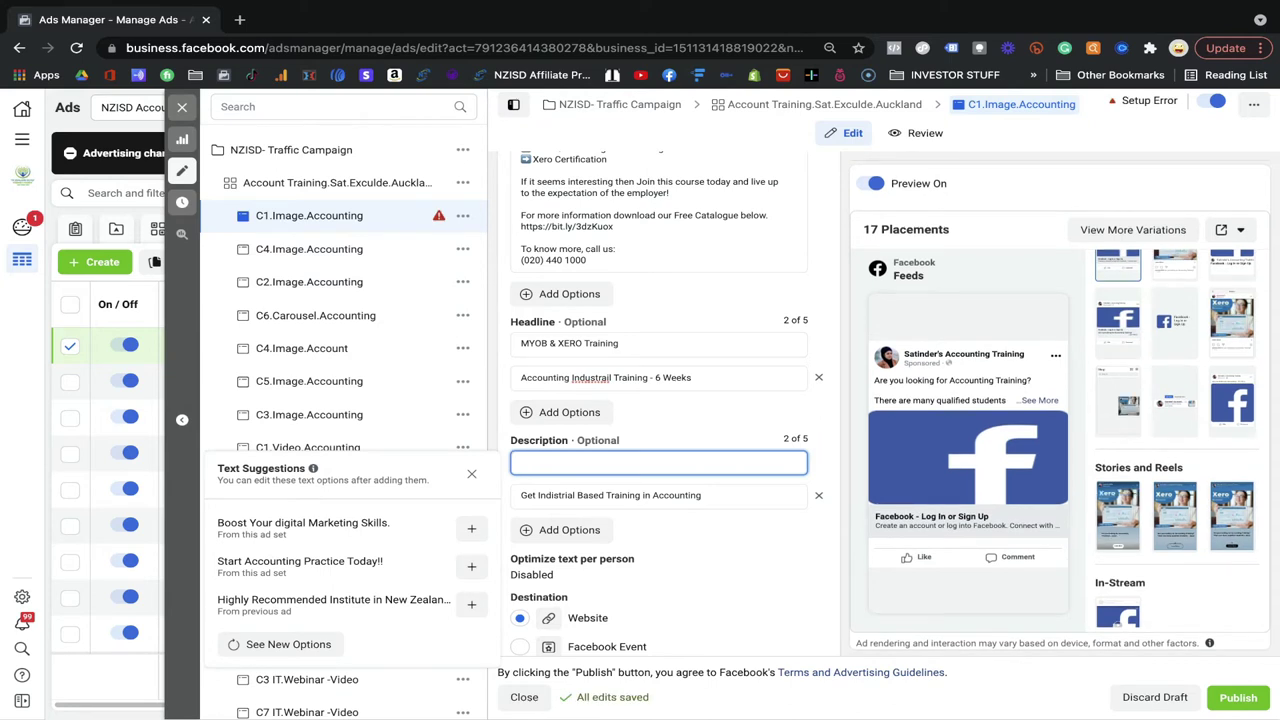
pyautogui.write('Hundread')
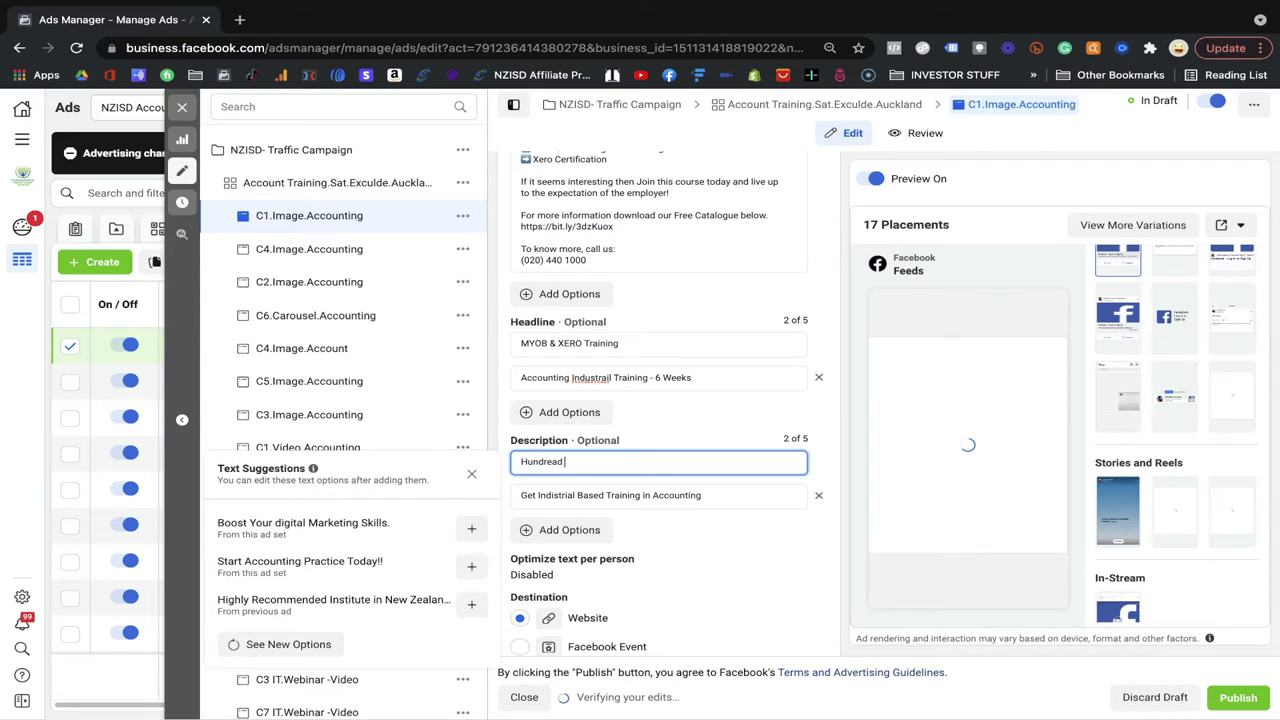
pyautogui.write(' off Student')
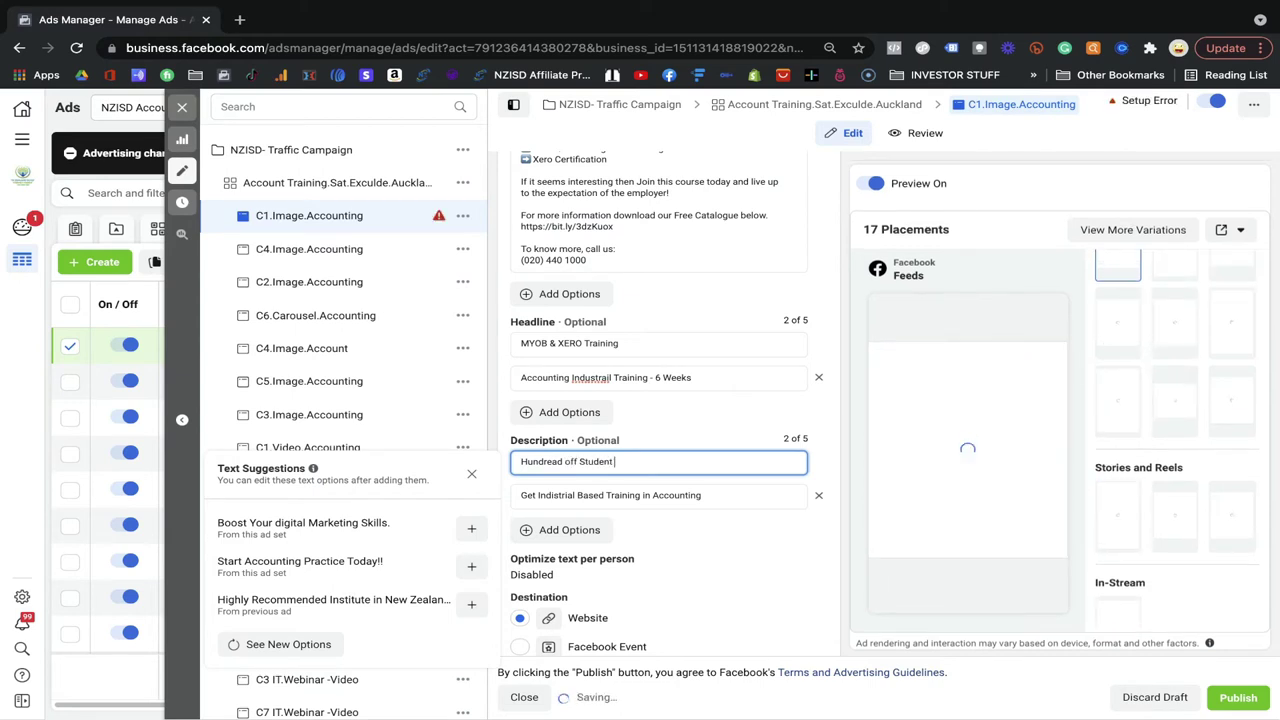
pyautogui.write(' gettin')
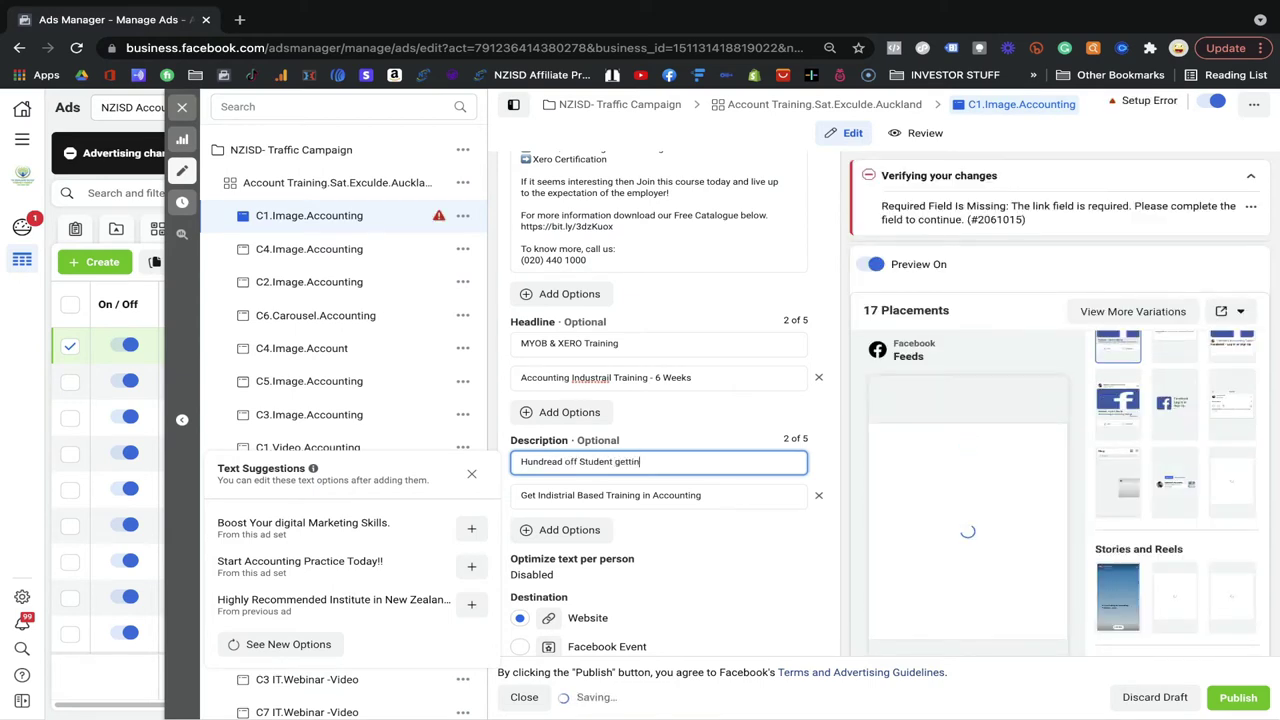
pyautogui.write('g this course ')
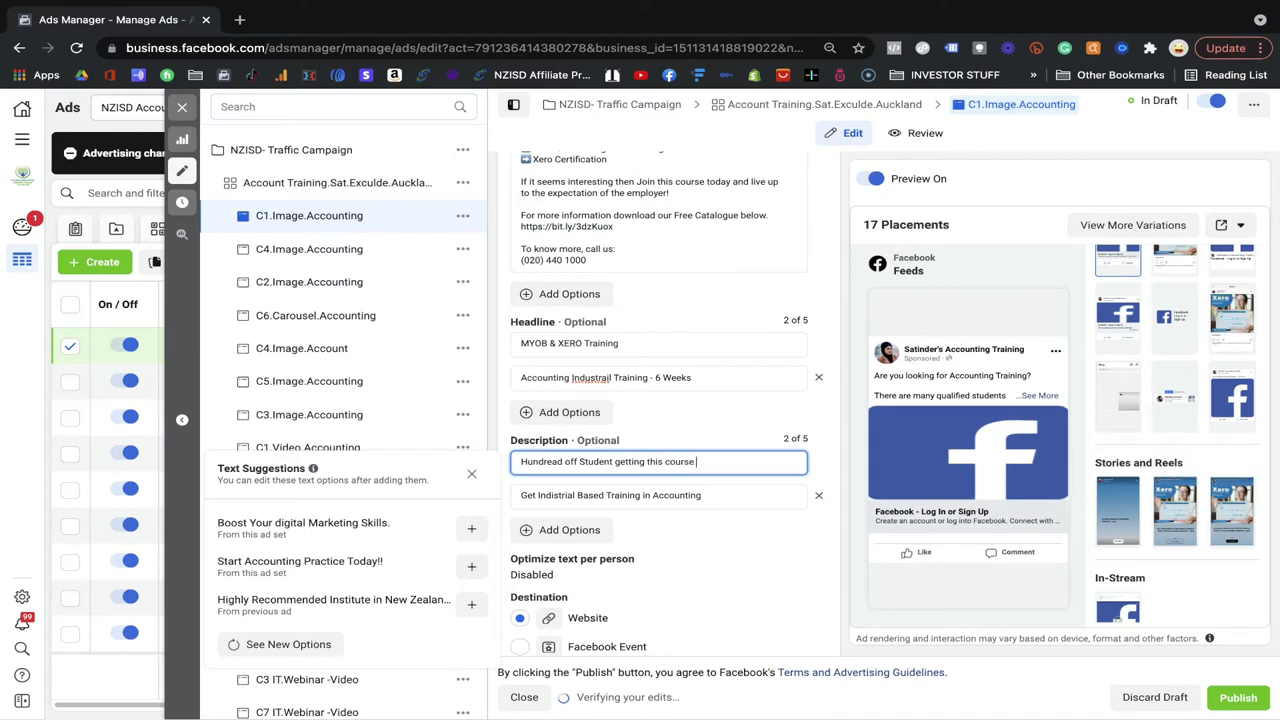
pyautogui.write('Do you?')
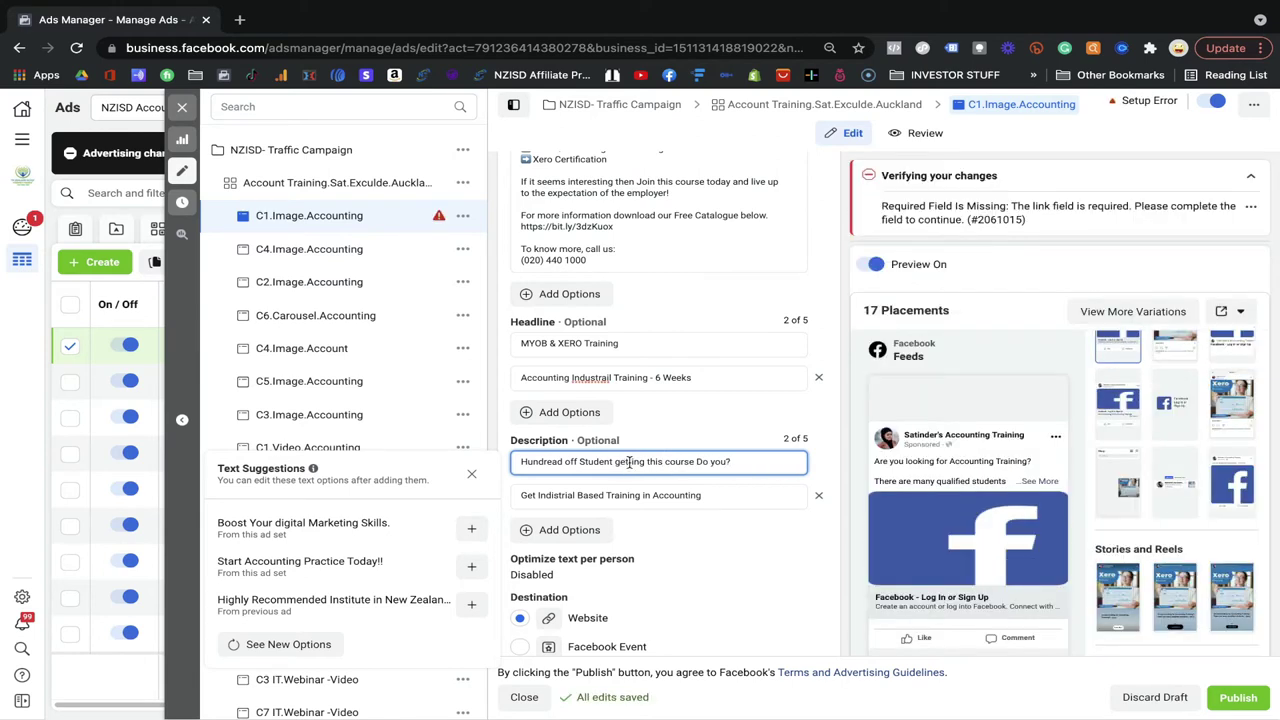
pyautogui.rightClick(601, 379)
pyautogui.press('Escape')
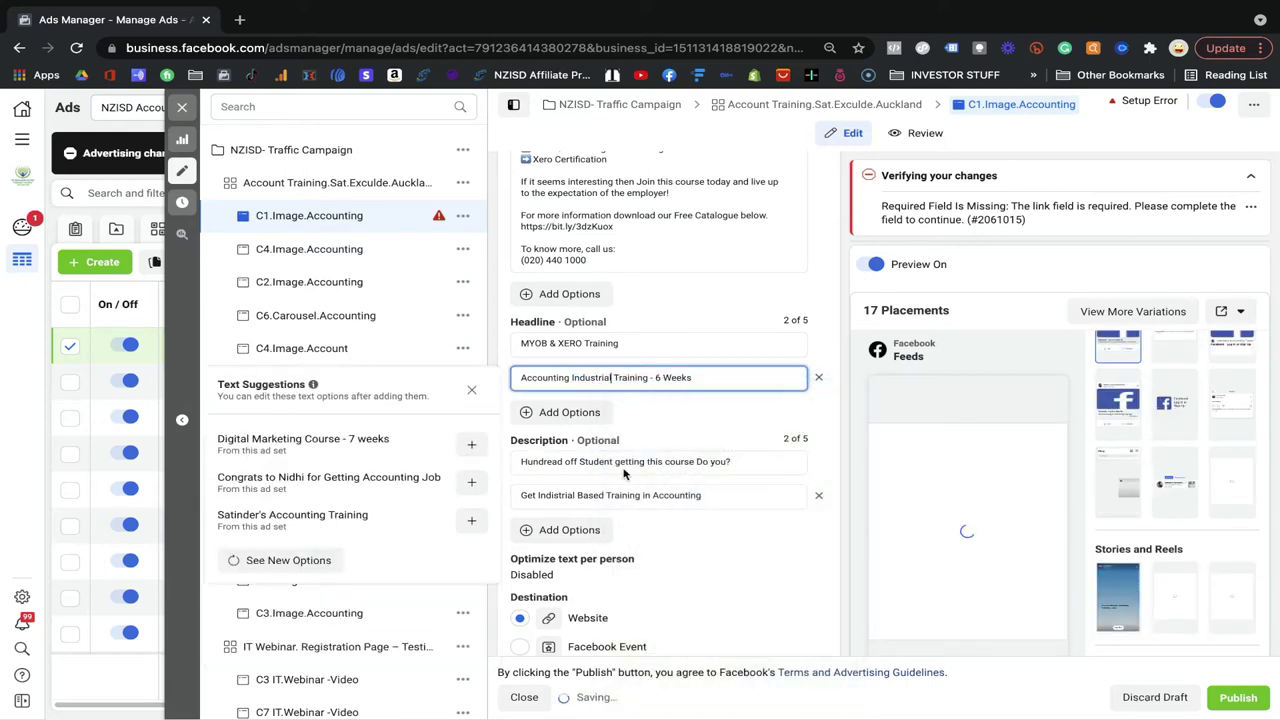
pyautogui.scroll(-2, 624, 474)
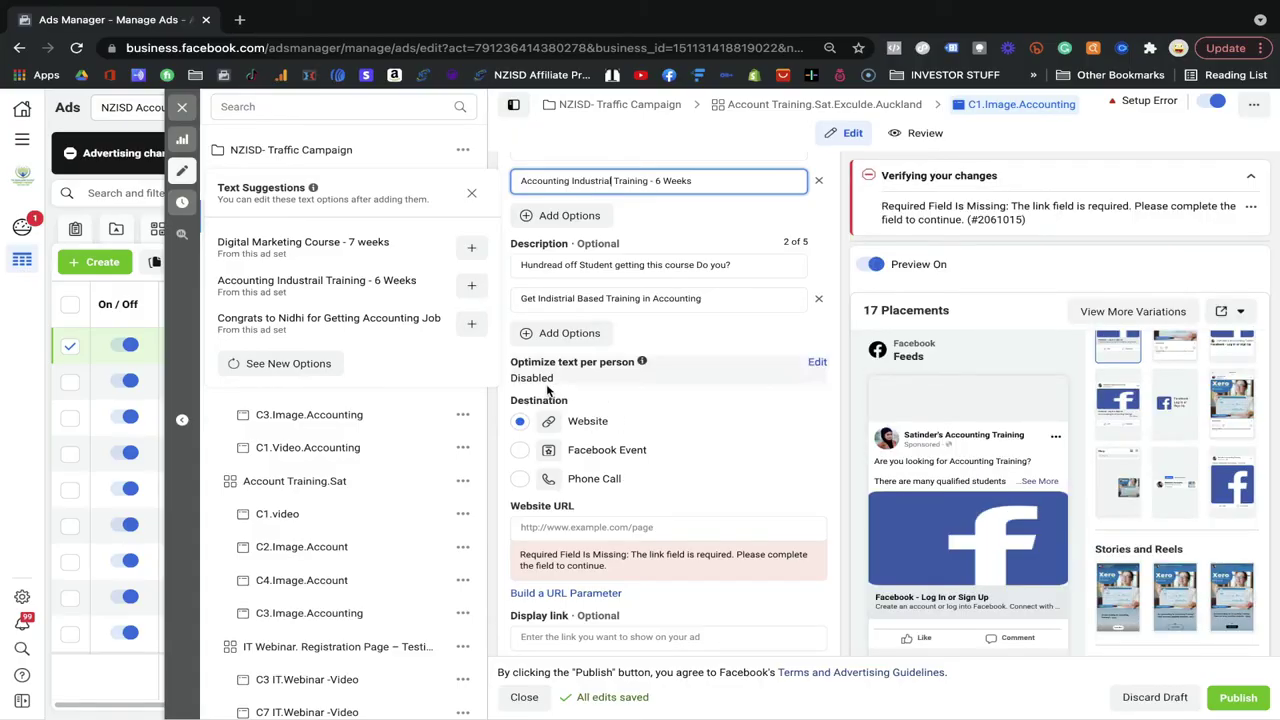
# Dismiss the text suggestions and review the Optimize text and Website destination settings
pyautogui.click(518, 366)
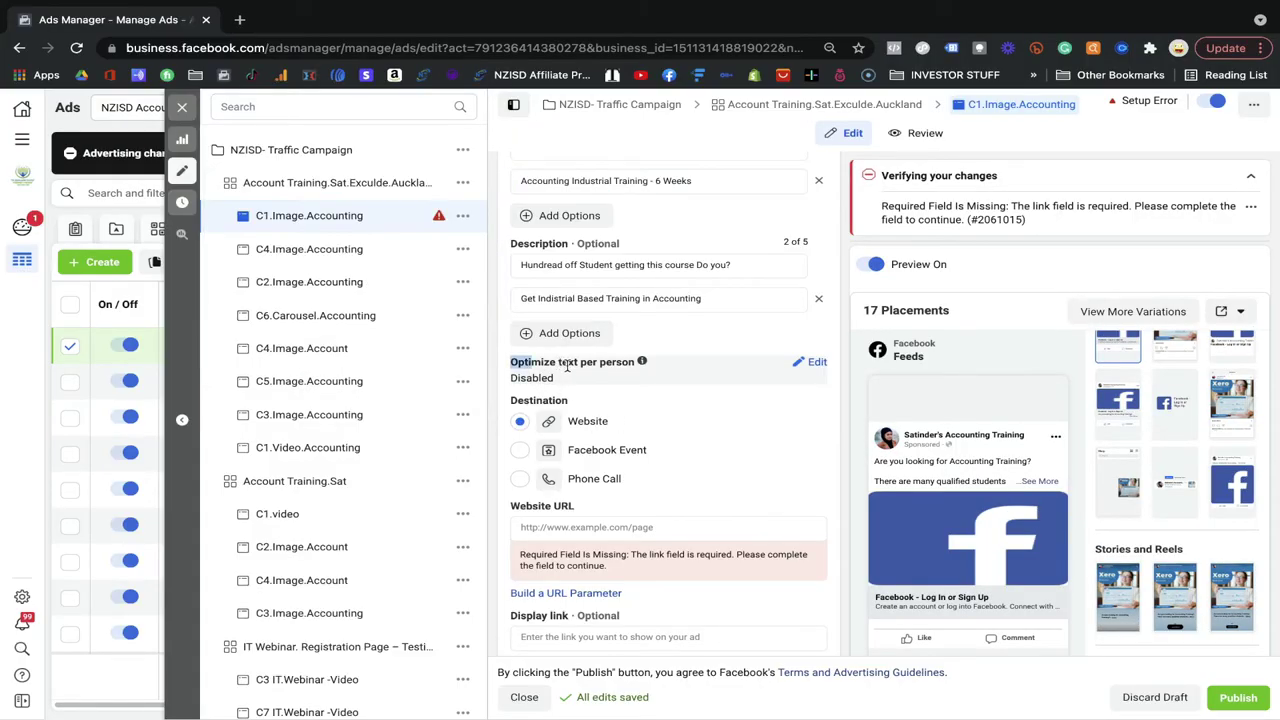
pyautogui.moveTo(606, 386); pyautogui.dragTo(655, 402)
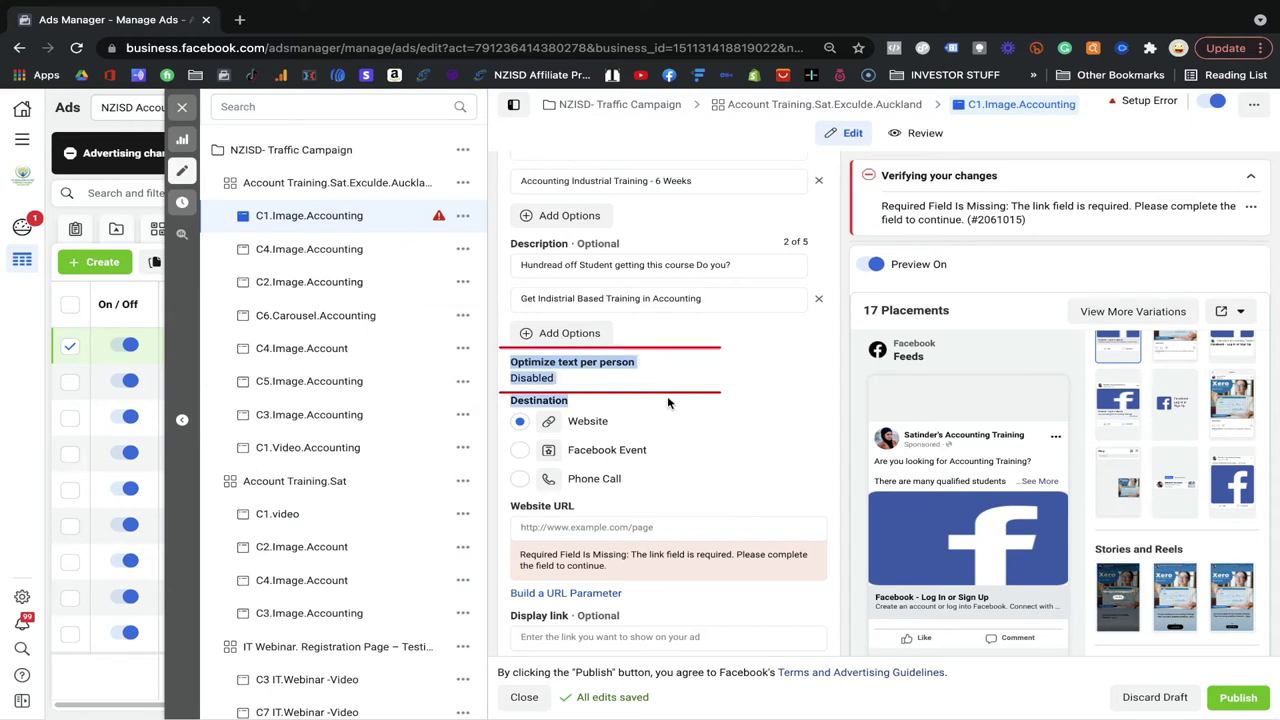
pyautogui.click(668, 403)
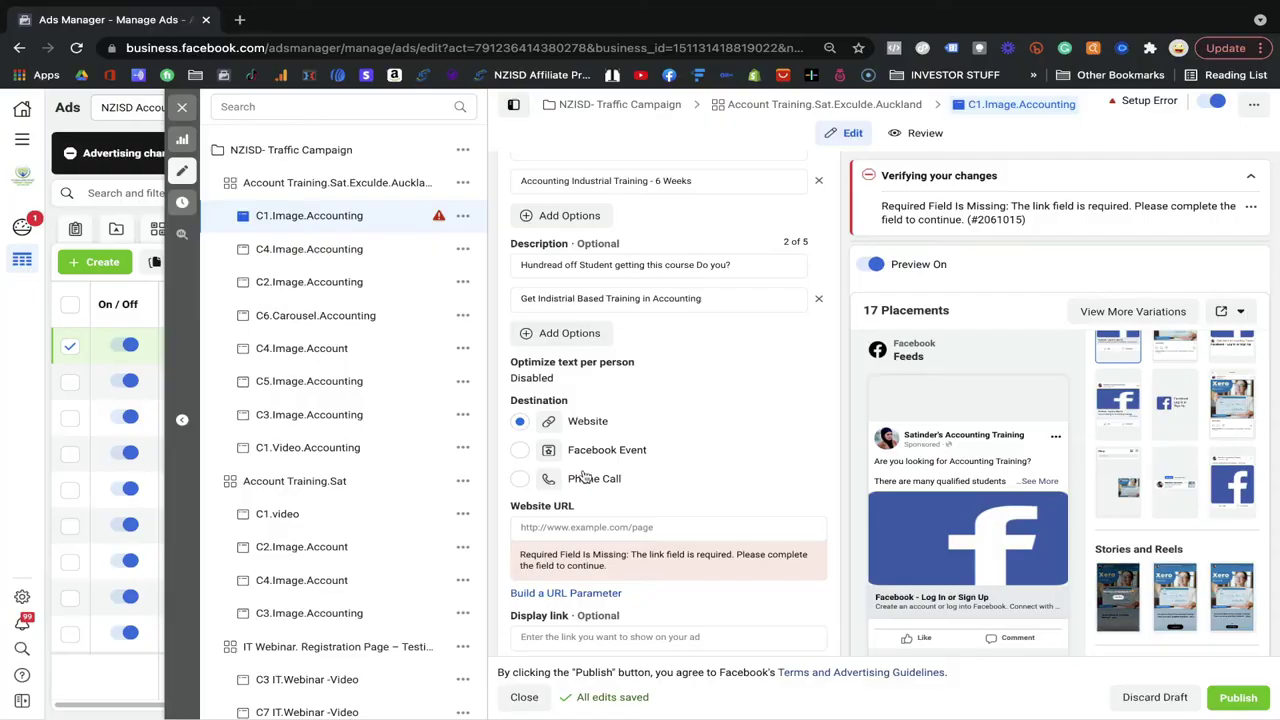
pyautogui.click(596, 526)
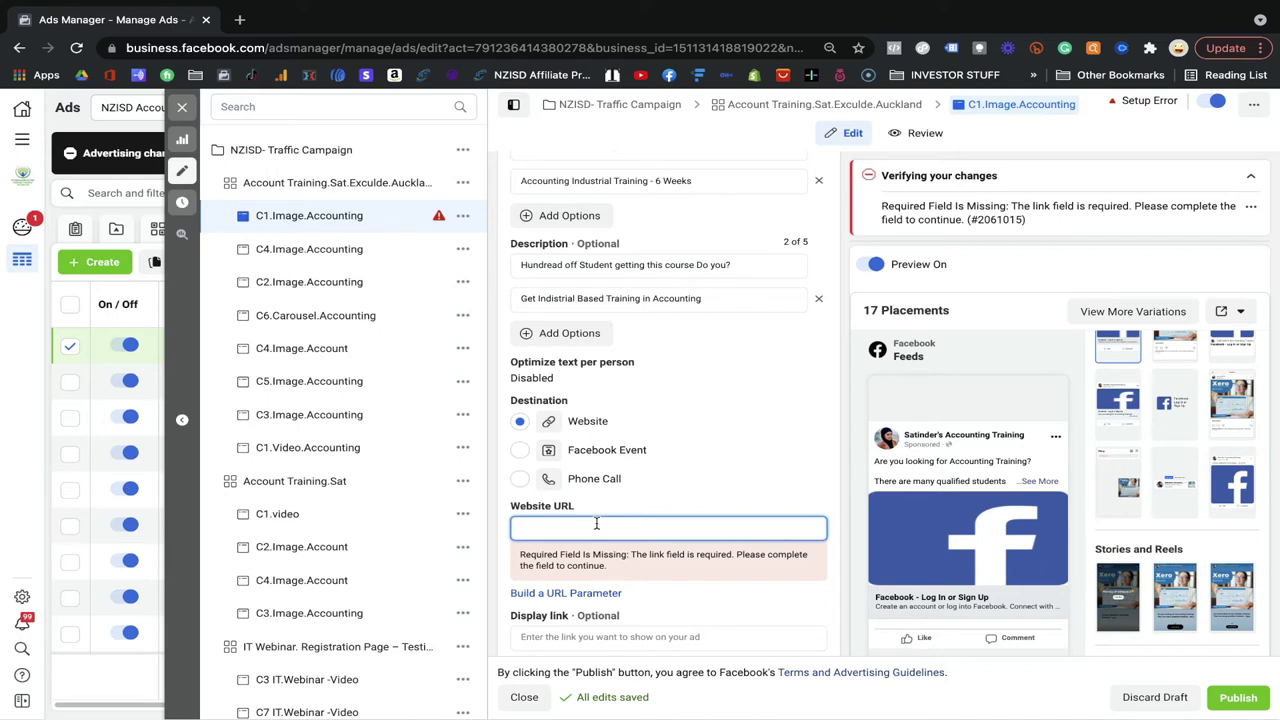
pyautogui.scroll(-3, 594, 503)
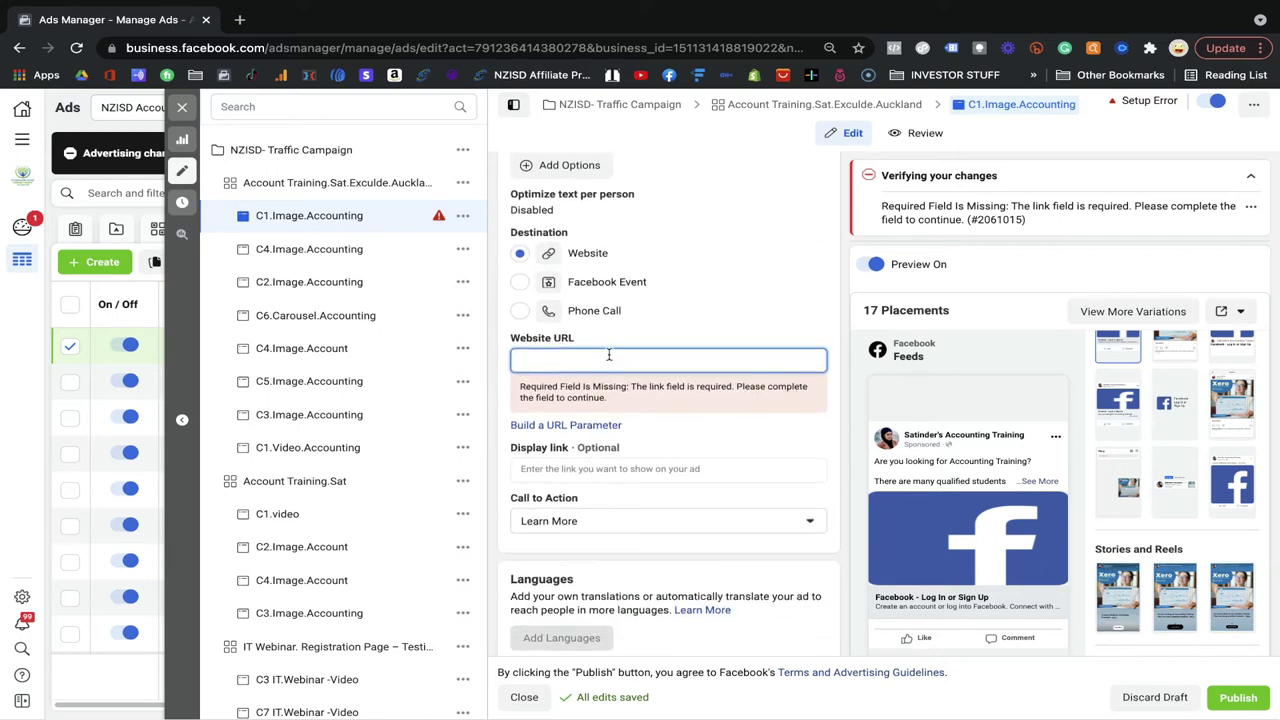
pyautogui.write('www.nzisd.co.nz/c')
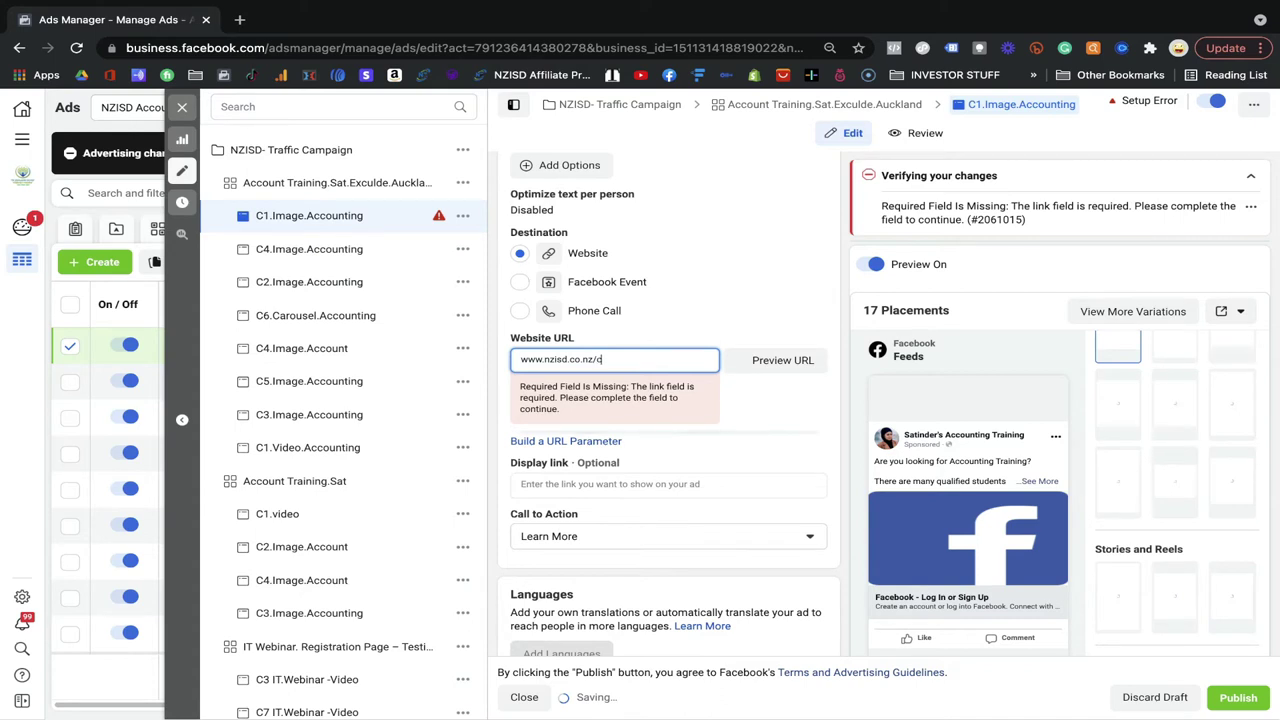
pyautogui.write('ourse/a')
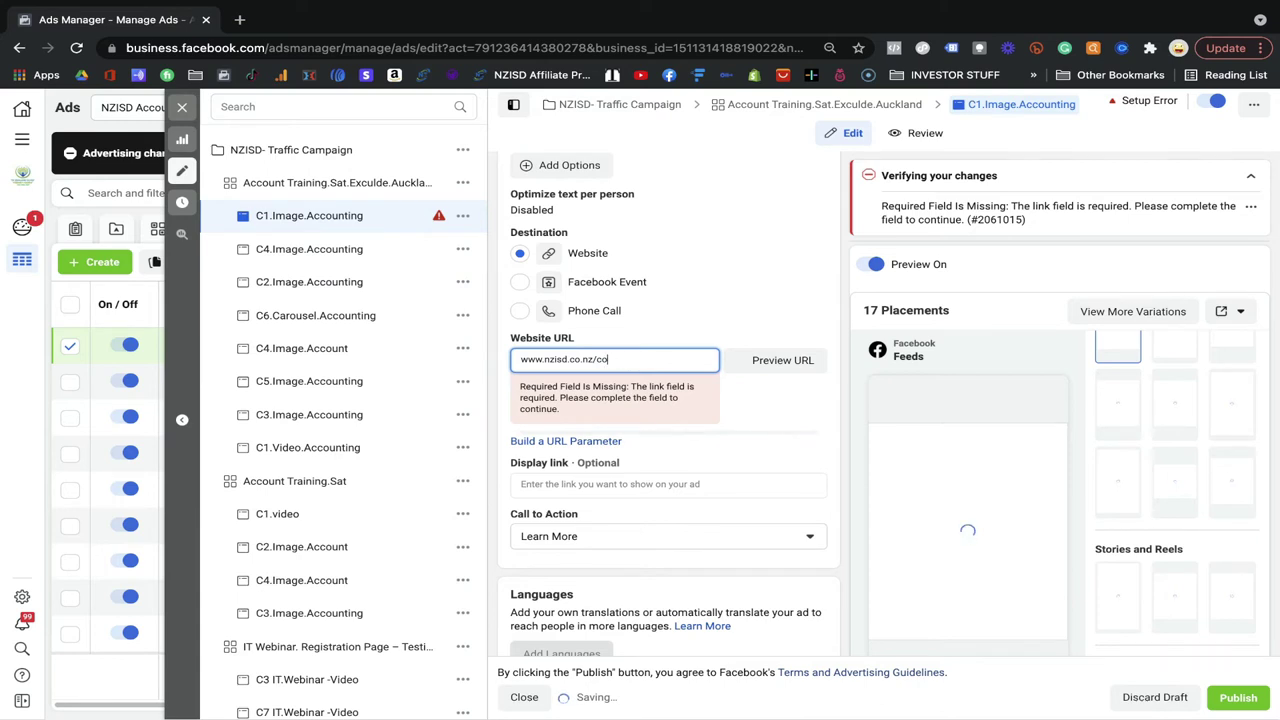
pyautogui.press('BackSpace')
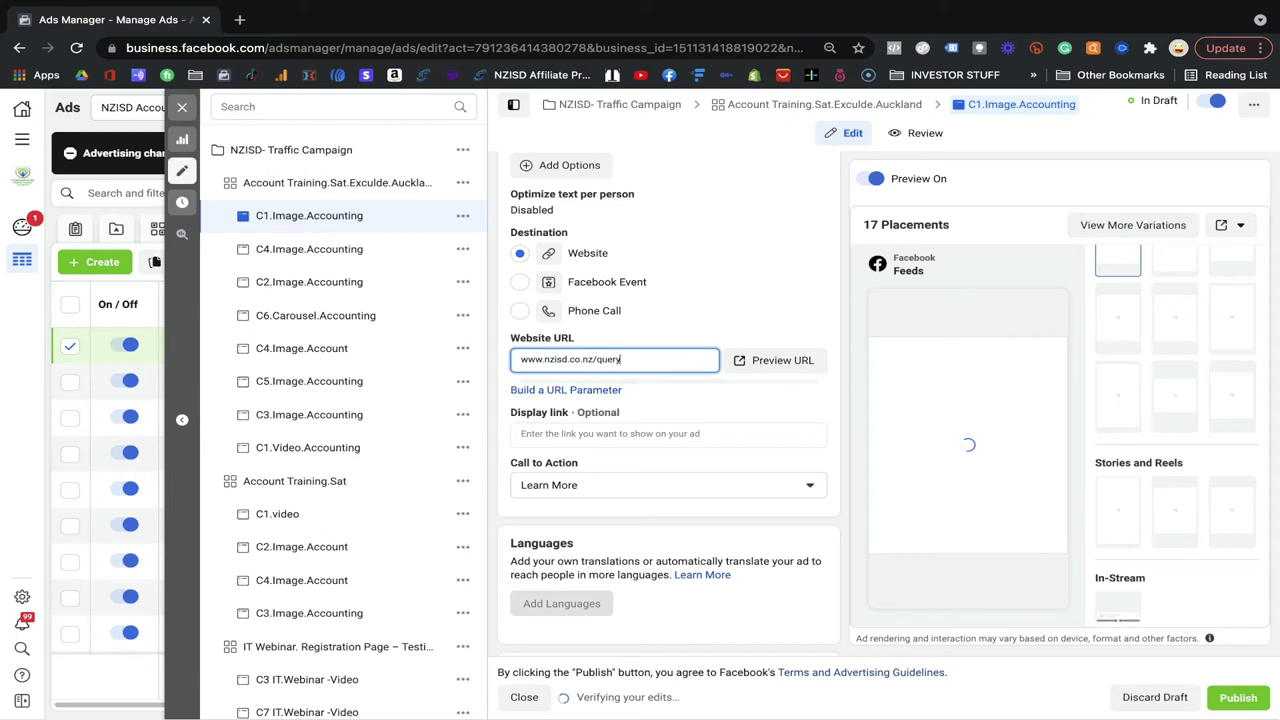
pyautogui.write('rm')
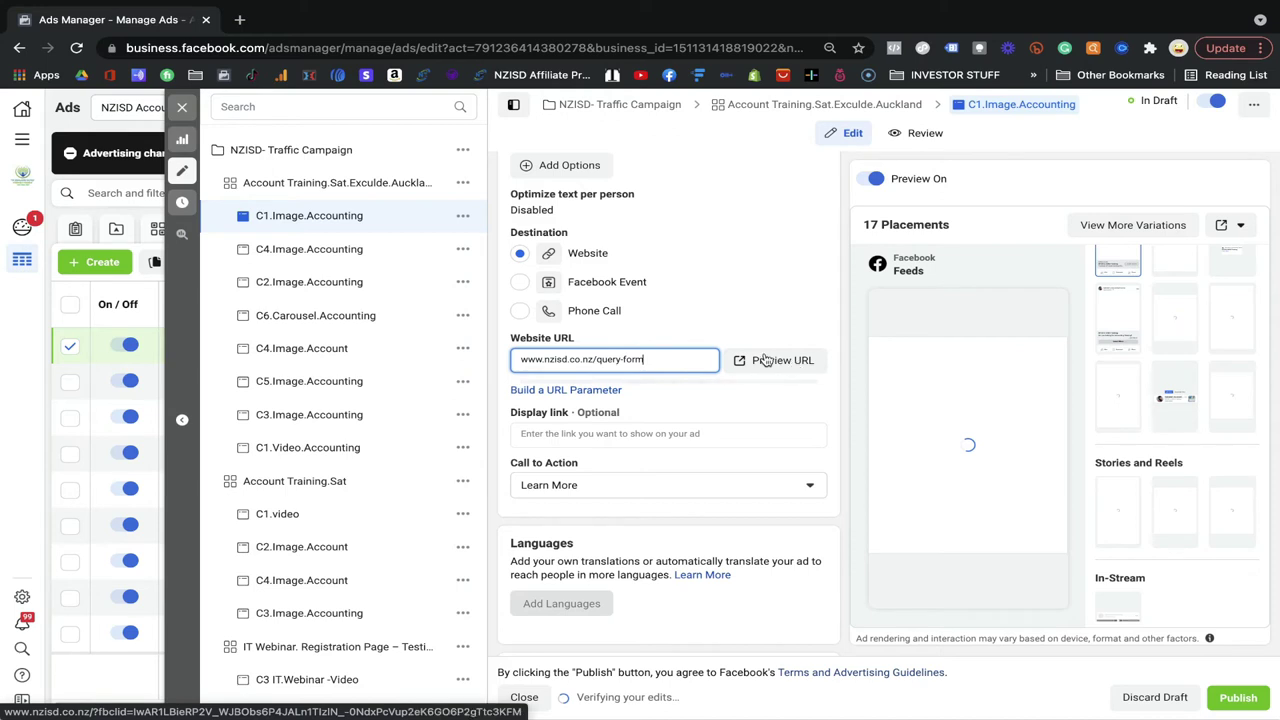
# Preview the ad's link, check the NZISD query form page, then return to Ads Manager
pyautogui.click(640, 360)
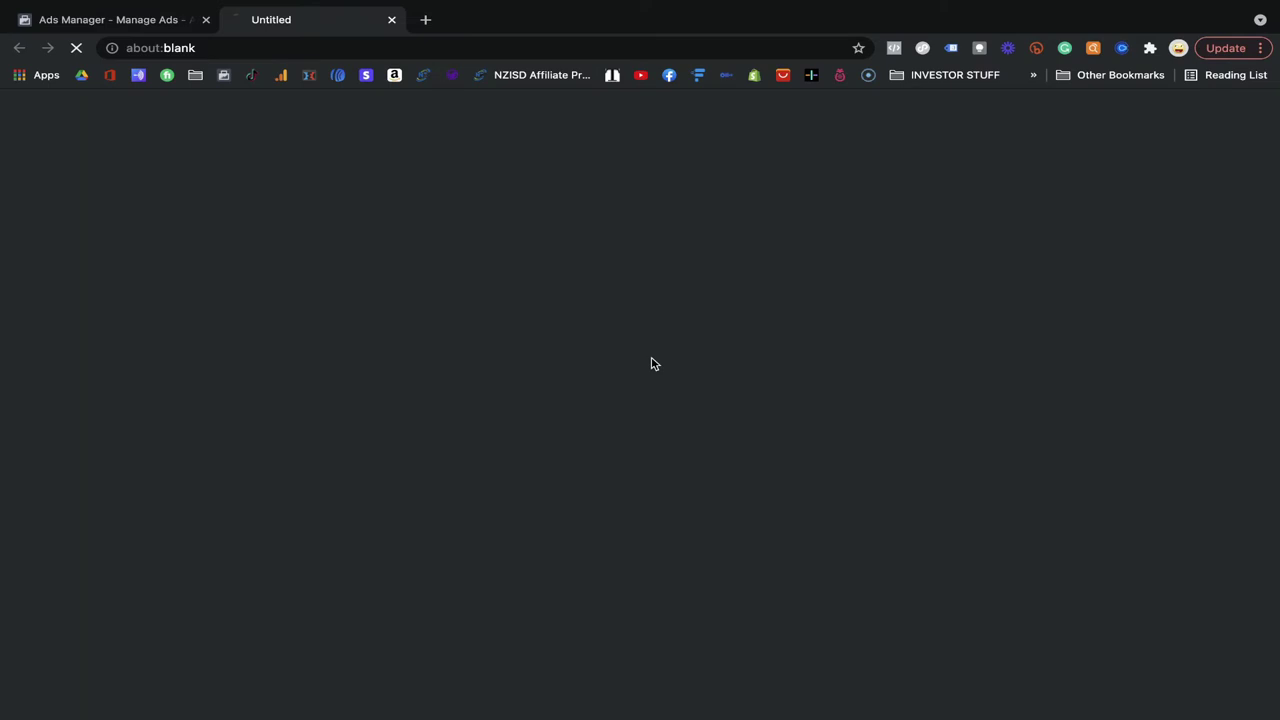
pyautogui.click(120, 20)
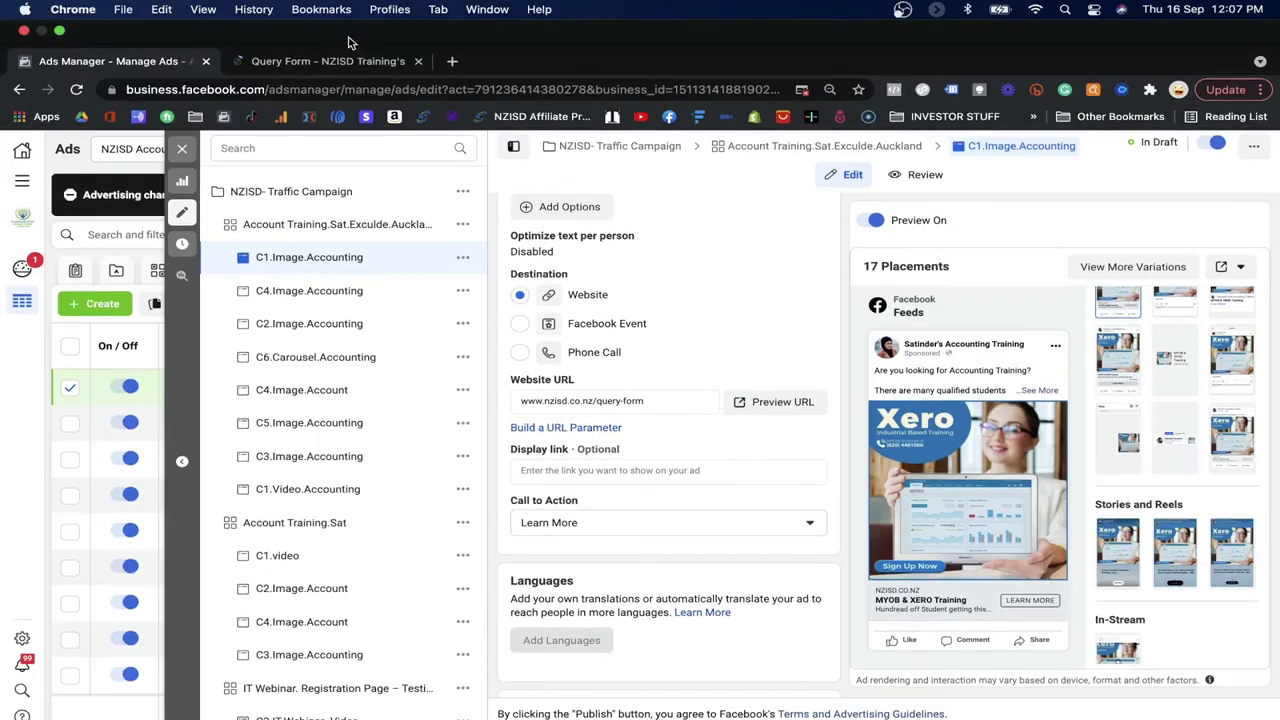
pyautogui.click(330, 61)
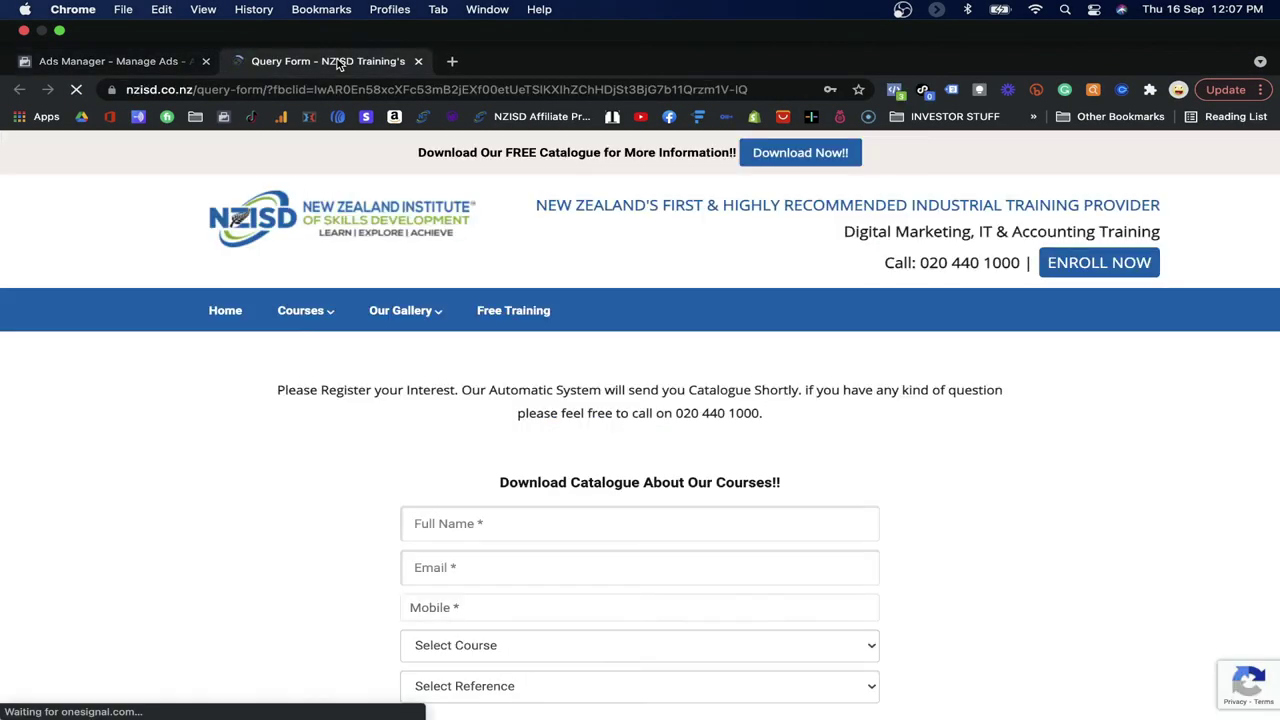
pyautogui.click(59, 32)
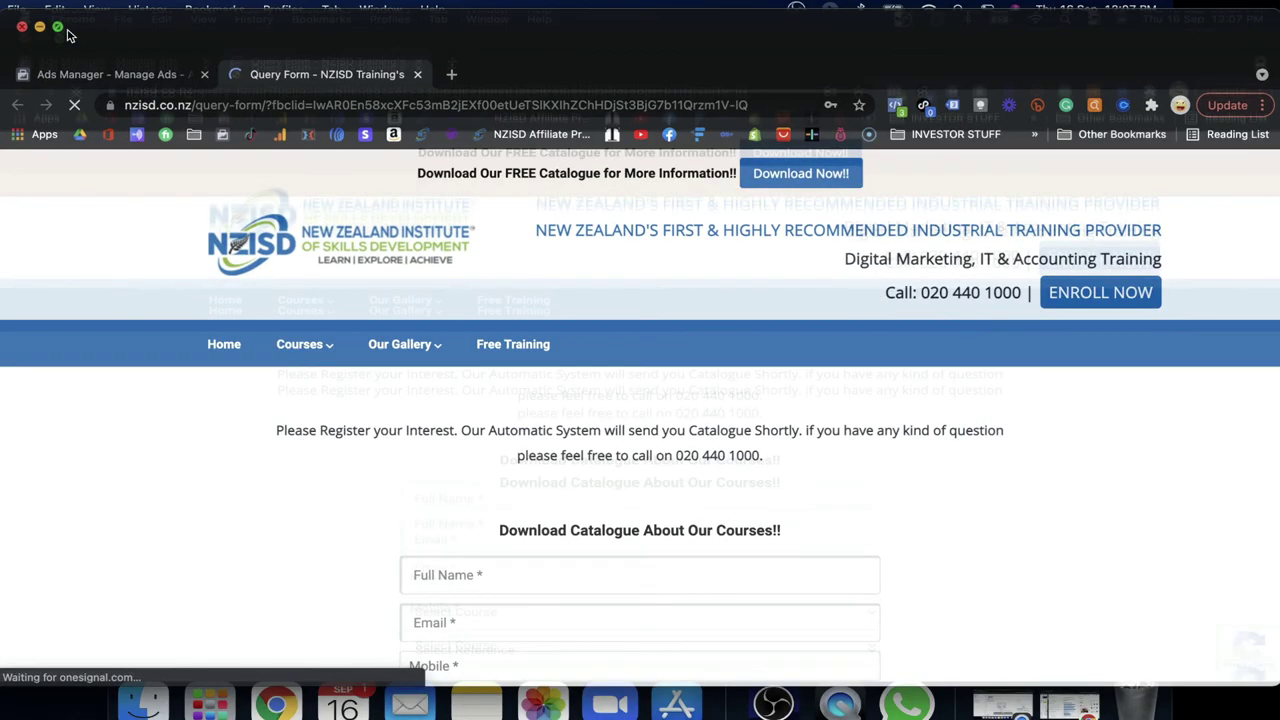
pyautogui.press('ctrl+super+f')
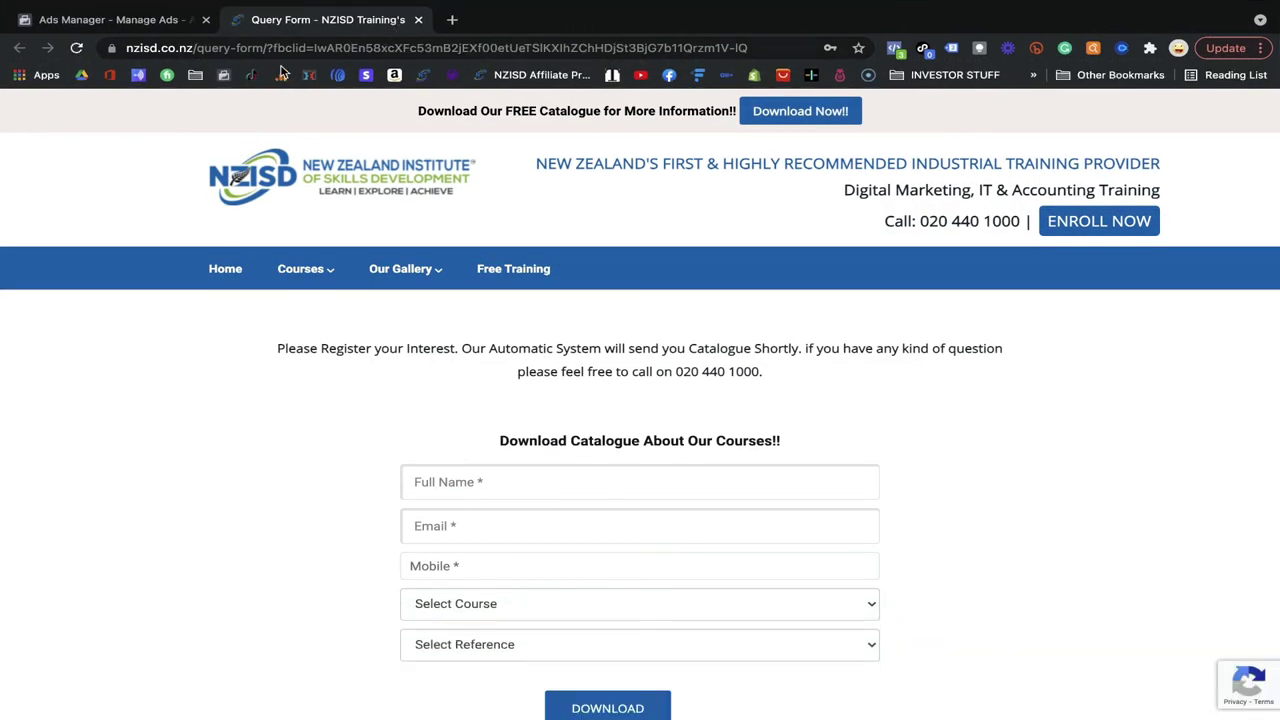
pyautogui.click(158, 24)
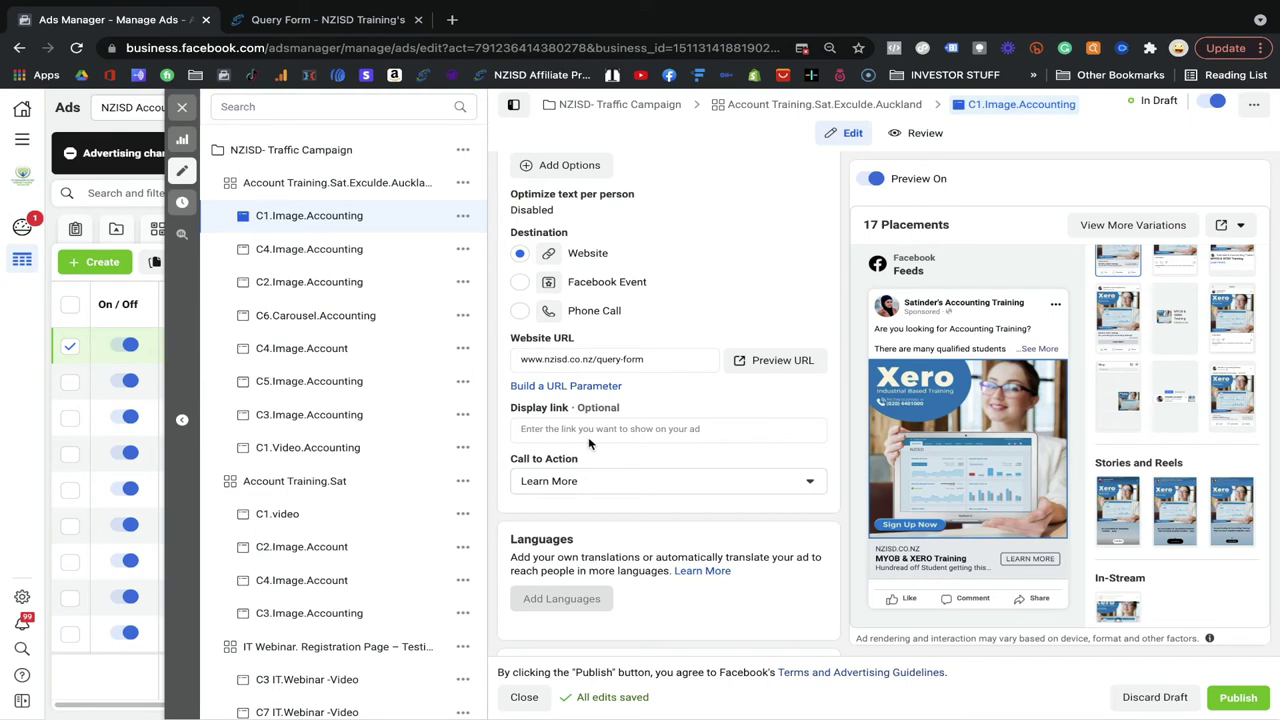
# Switch the ad's call to action from Learn More to Download
pyautogui.scroll(-2, 610, 460)
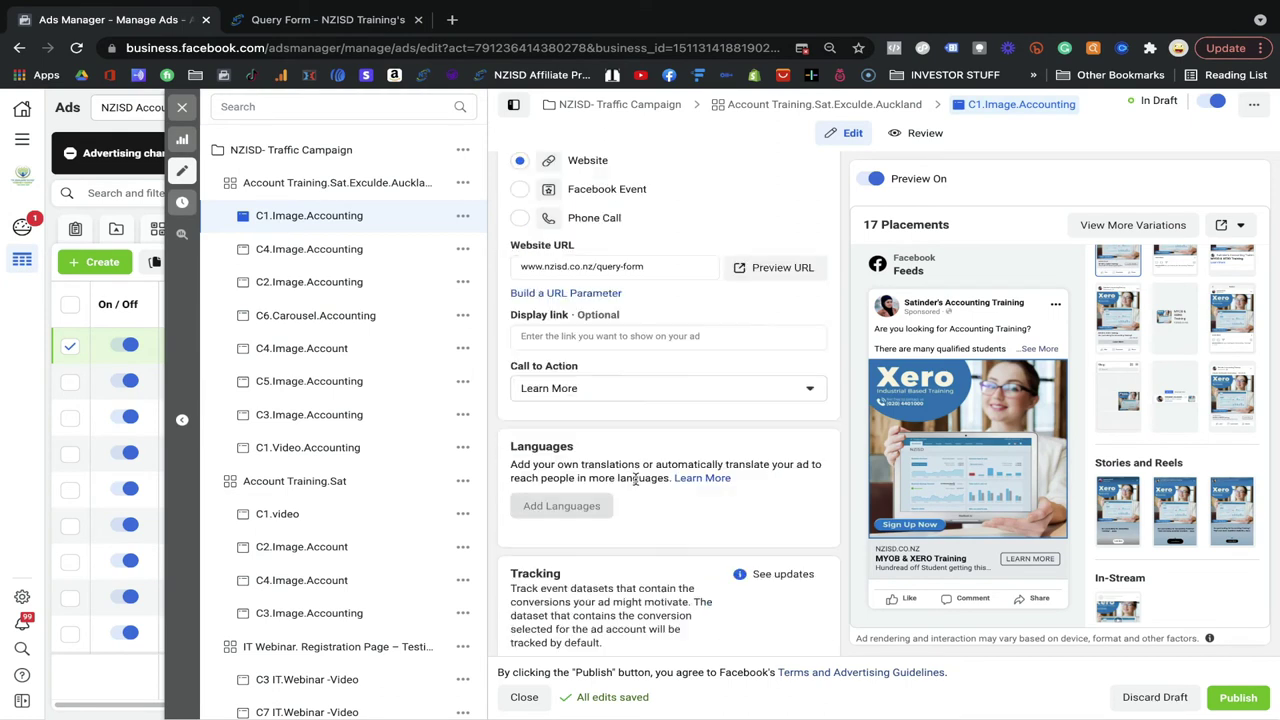
pyautogui.click(753, 389)
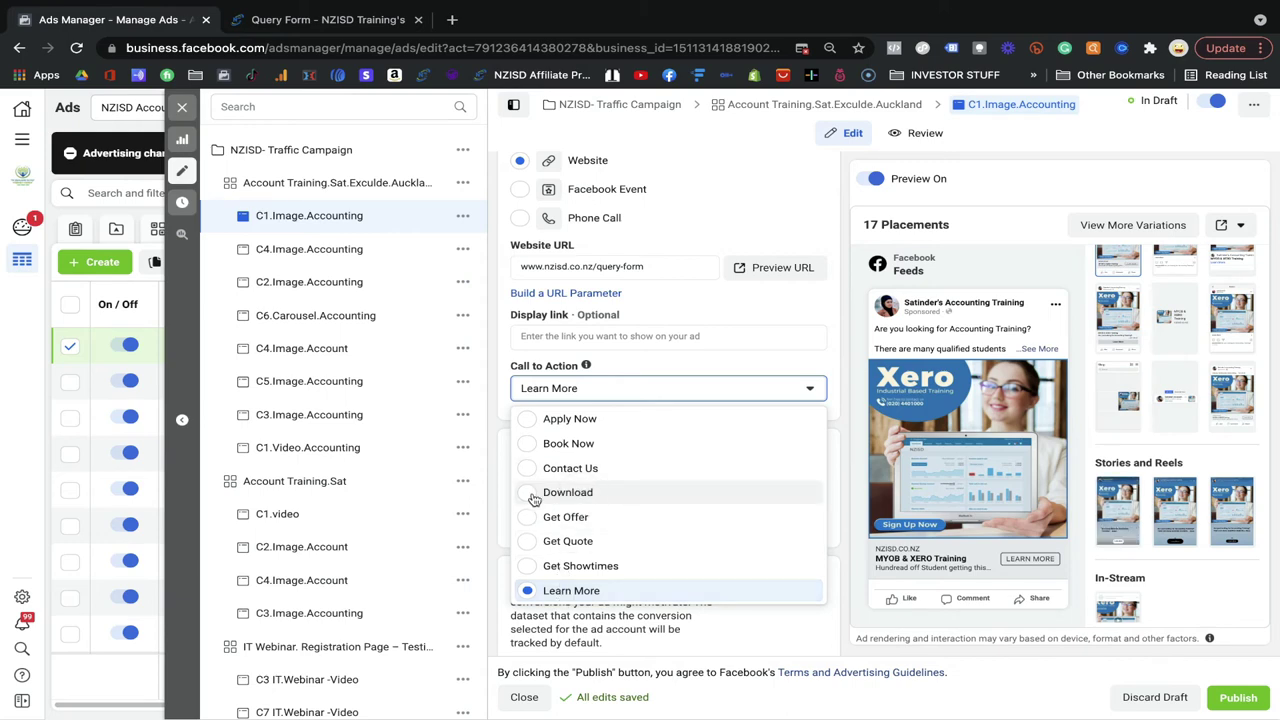
pyautogui.click(535, 499)
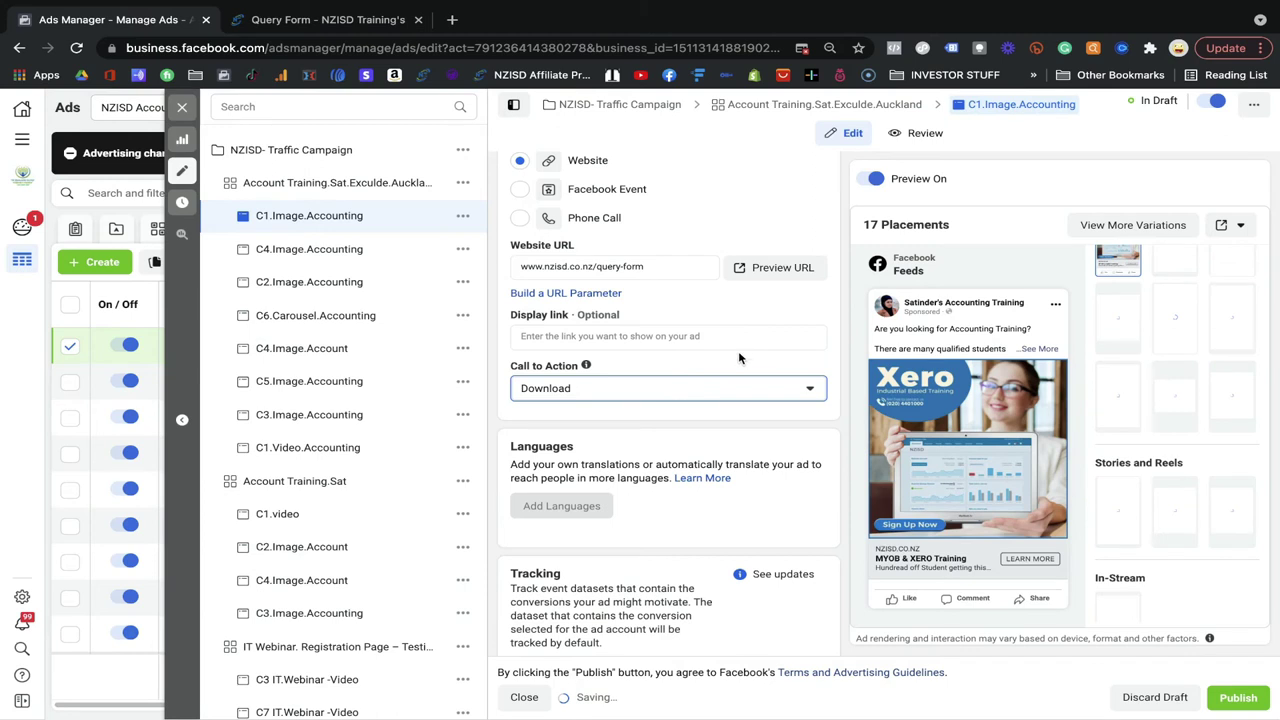
pyautogui.scroll(-3, 736, 364)
pyautogui.scroll(1, 736, 364)
pyautogui.scroll(1, 736, 364)
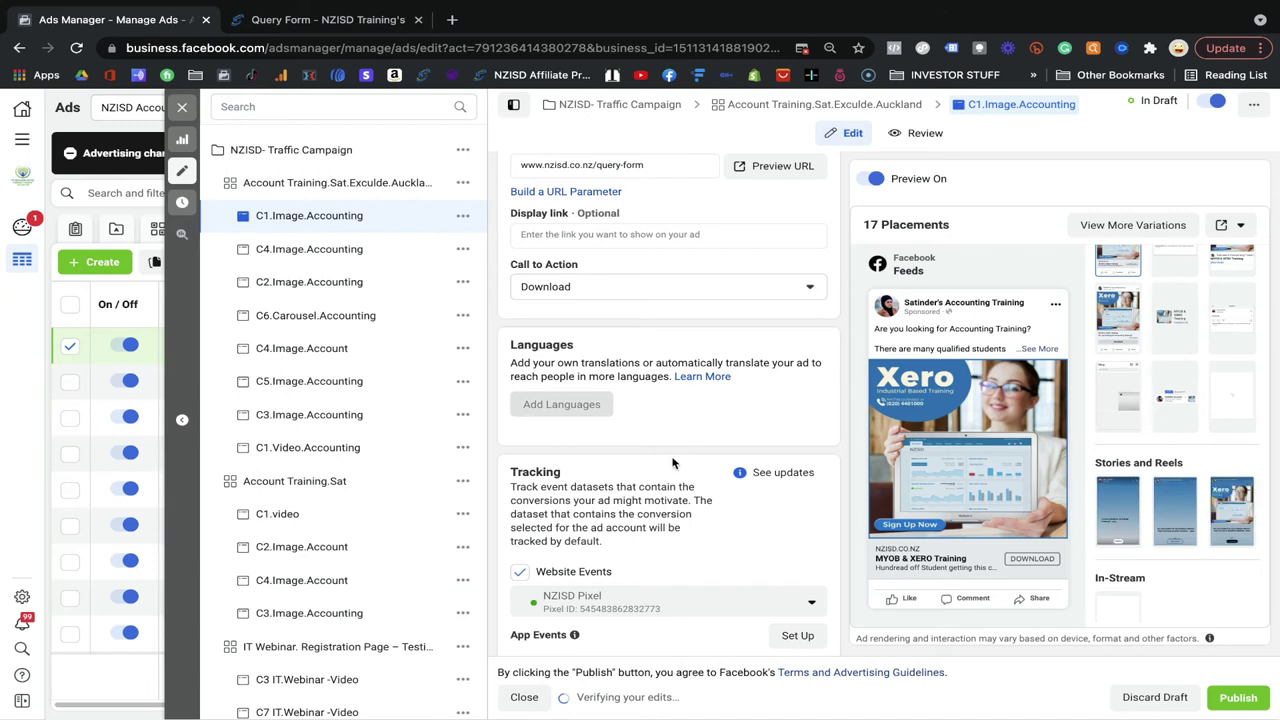
pyautogui.scroll(-3, 672, 463)
pyautogui.scroll(3, 672, 463)
pyautogui.scroll(4, 672, 463)
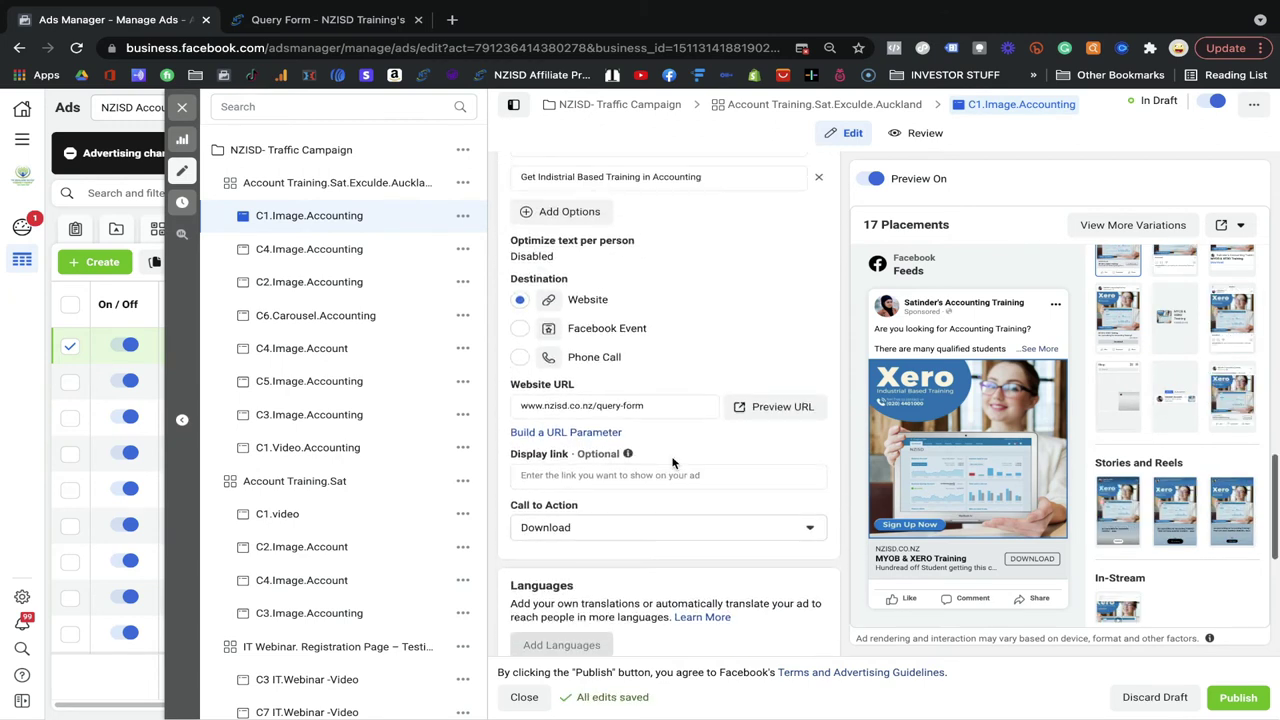